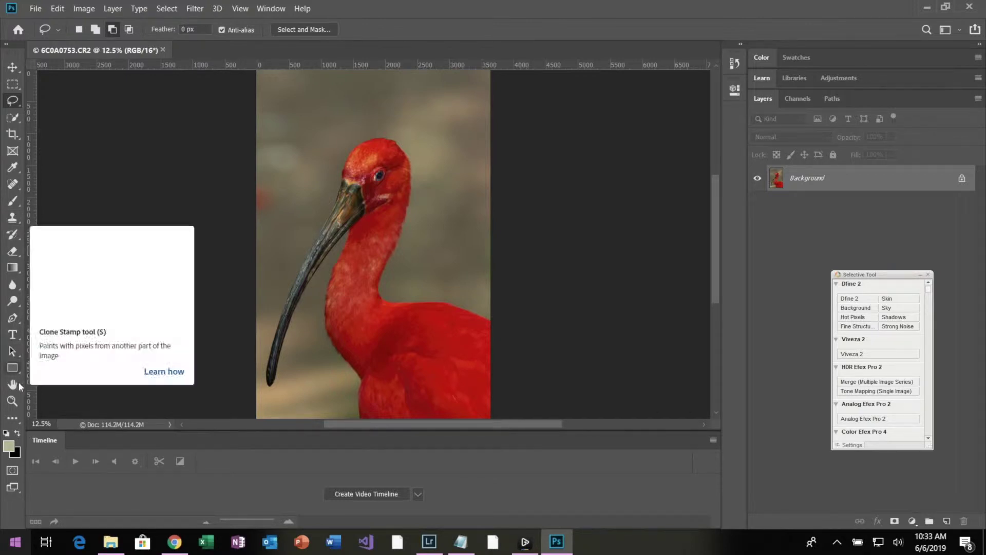
Zoom in toward the ibis's head and magnify the background to 200% to inspect noise
left_click(14, 401)
left_click(451, 114)
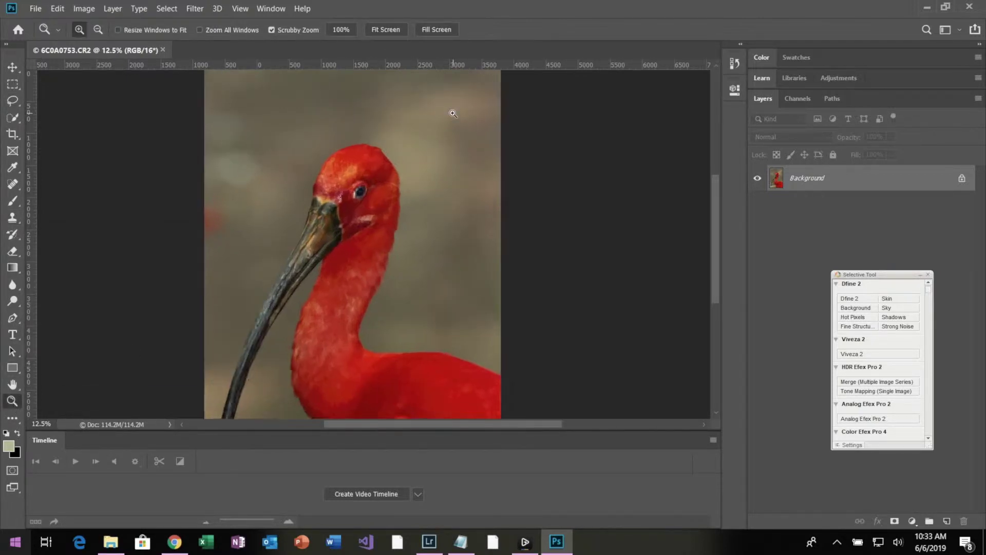
left_click(445, 115)
left_click(445, 117)
left_click(440, 122)
left_click(439, 122)
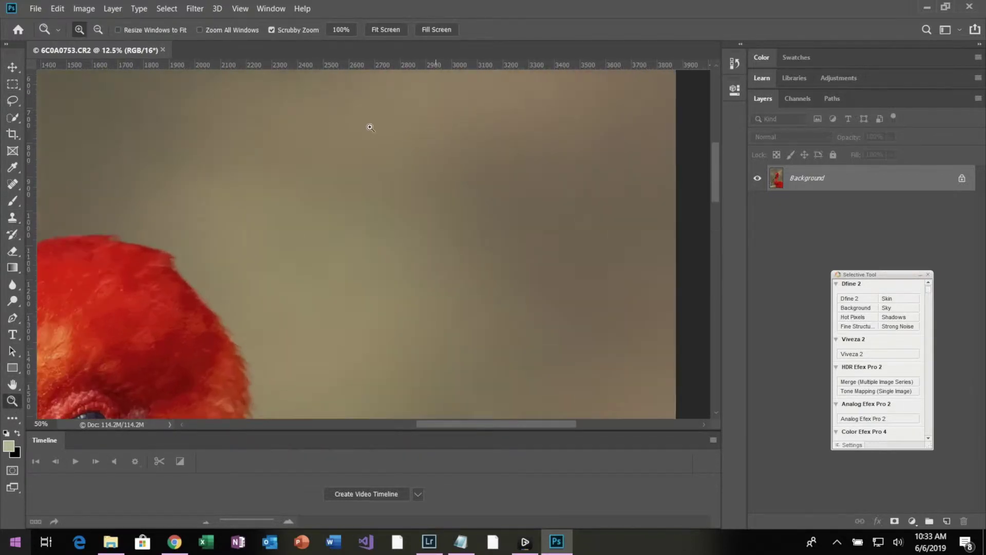
left_click_drag(552, 426, 389, 425)
left_click_drag(294, 142, 399, 156)
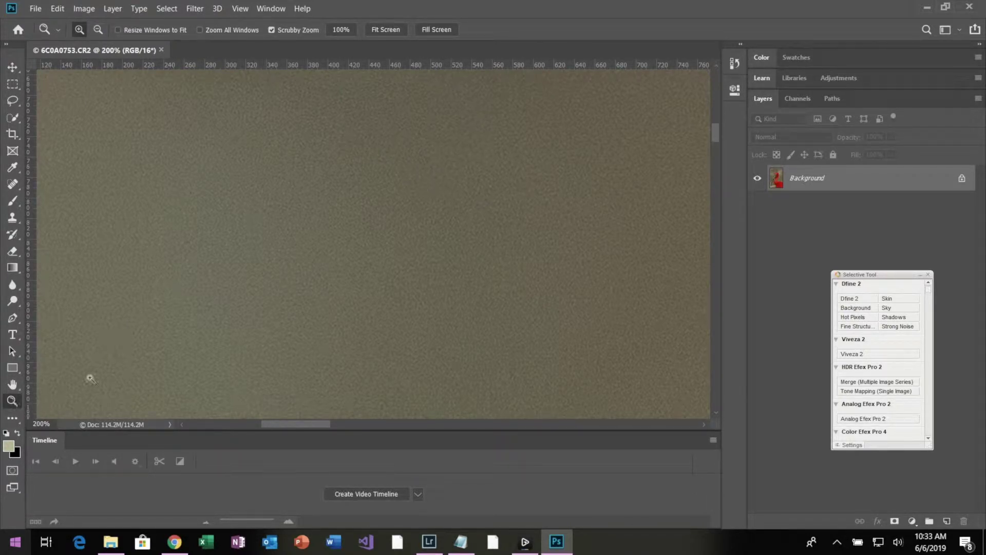
Zoom back out to the head, beak and neck, then zoom in around the eye
left_click(254, 215, "alt")
left_click(283, 218, "alt")
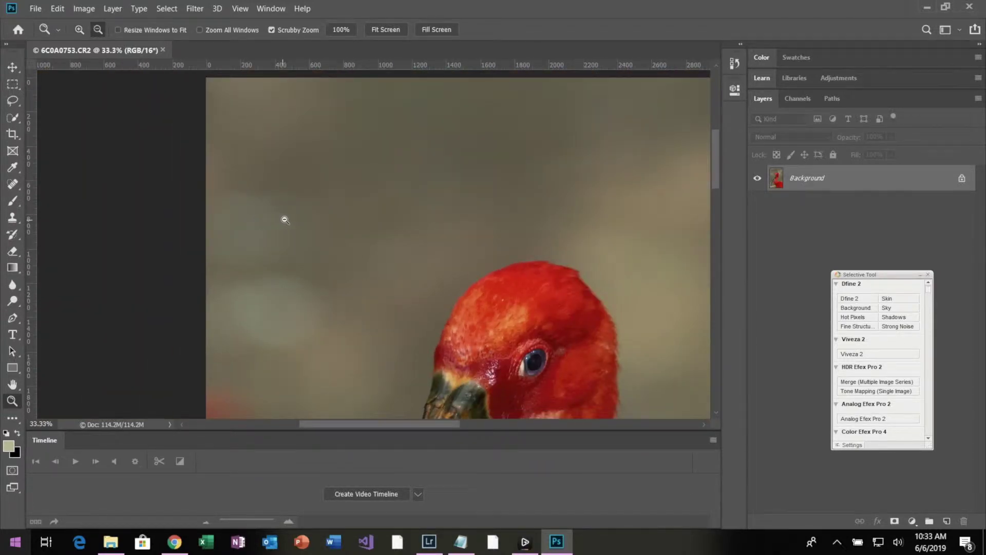
left_click(288, 220, "alt")
left_click(295, 214, "alt")
left_click(301, 209, "alt")
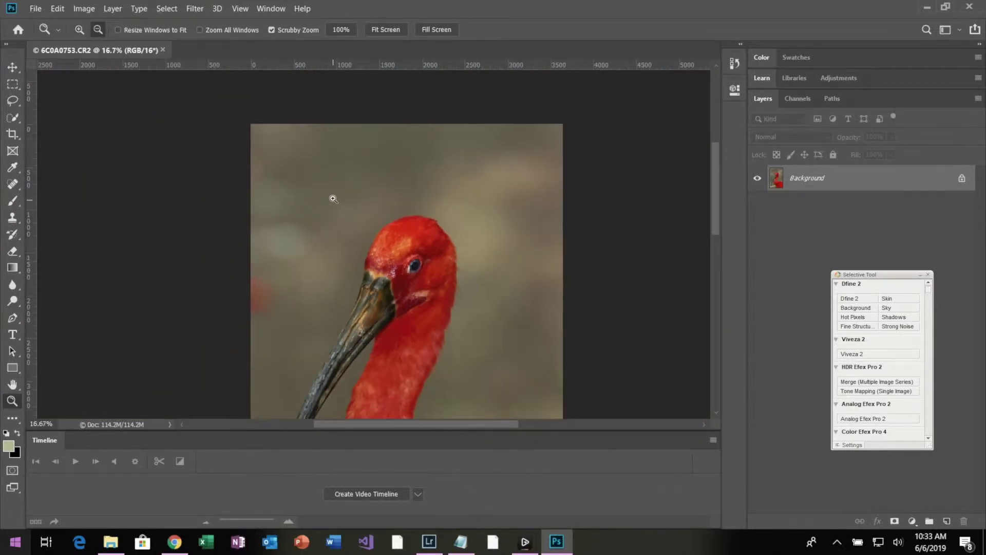
left_click_drag(434, 241, 411, 195)
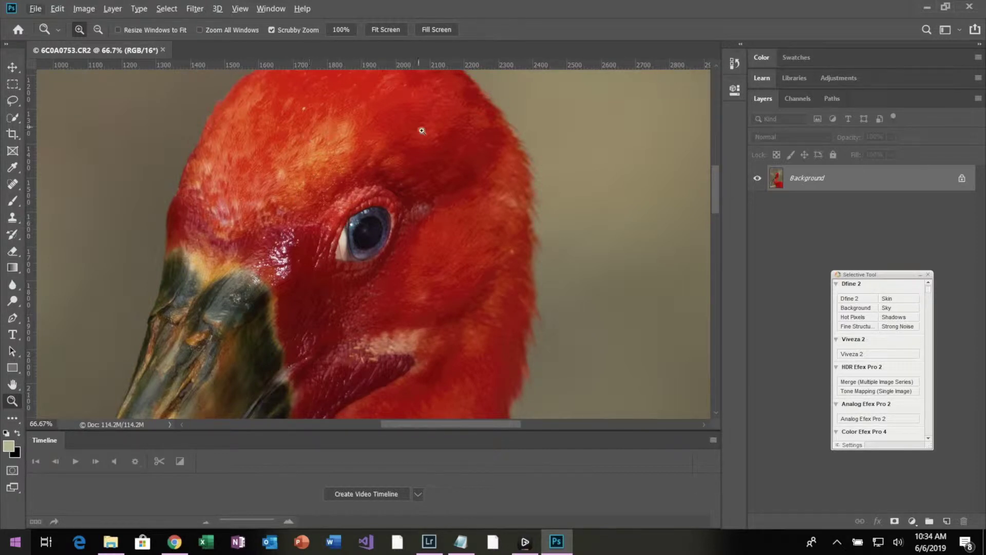
Zoom out to the whole image, down to 8.33%, then settle at 16.67%
scroll(359, 144, "down", 5)
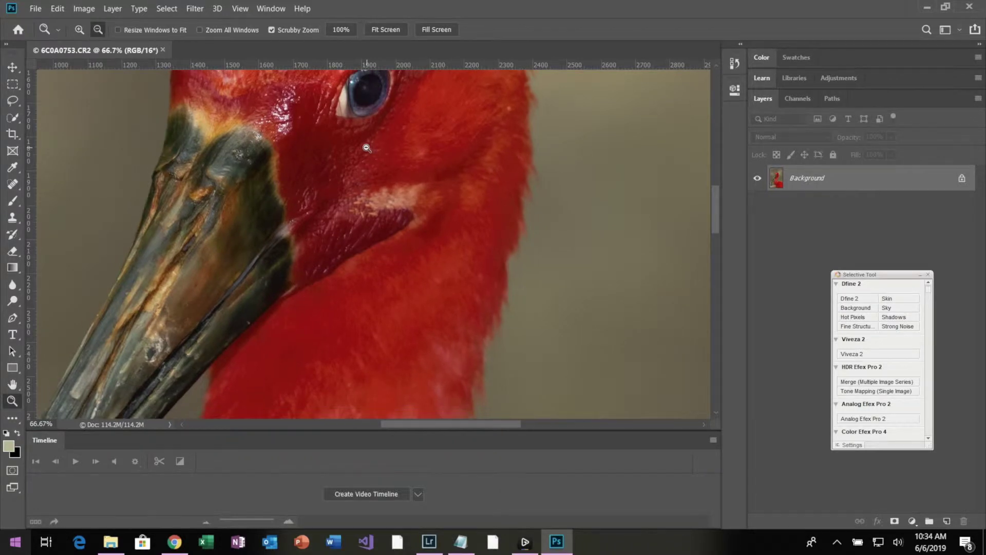
left_click(366, 148, "alt")
left_click(367, 148, "alt")
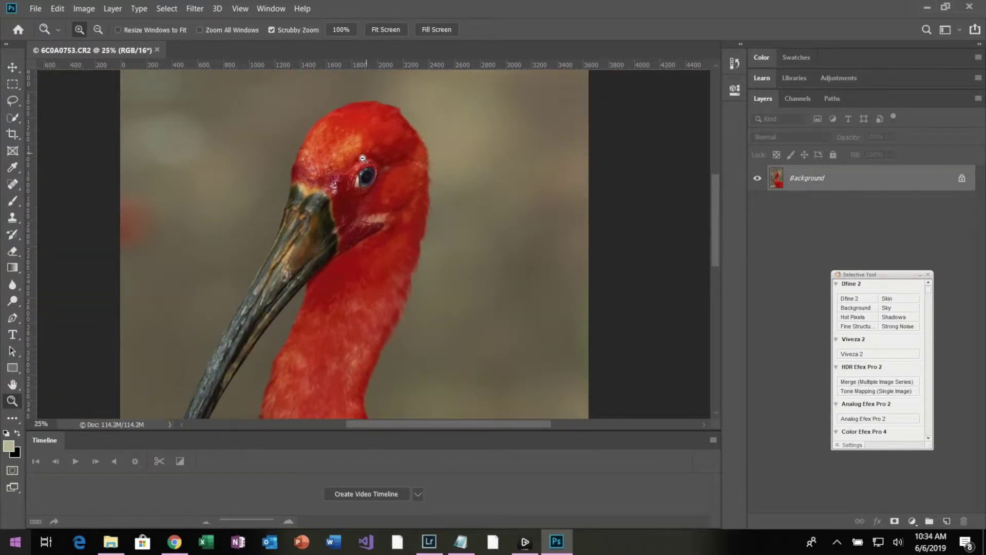
left_click(363, 160, "alt")
left_click(363, 160, "alt")
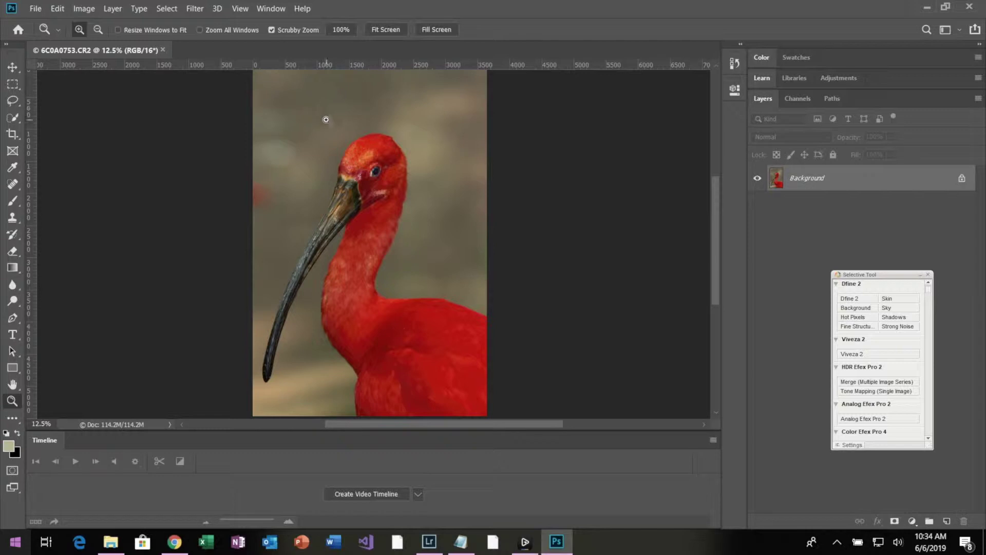
left_click(332, 110, "alt")
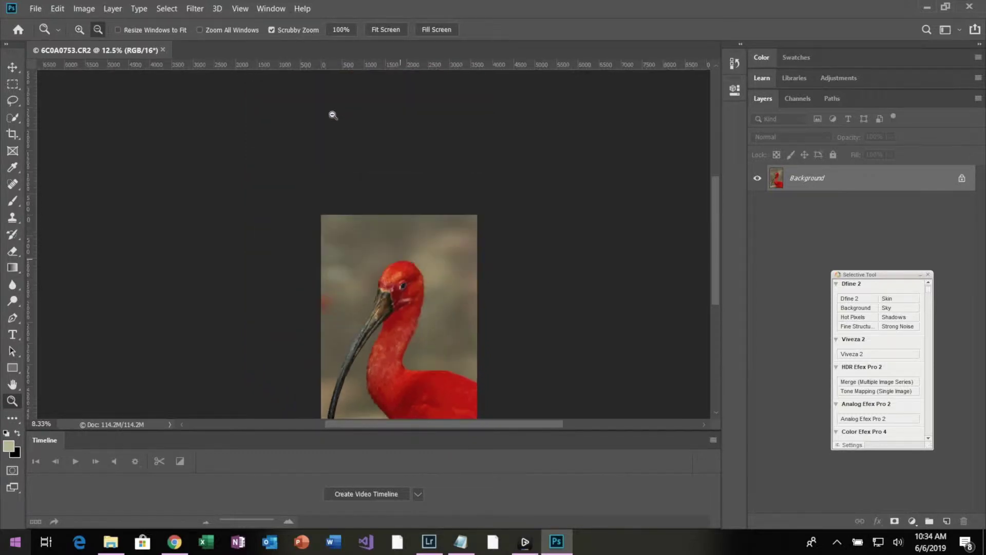
left_click(396, 243)
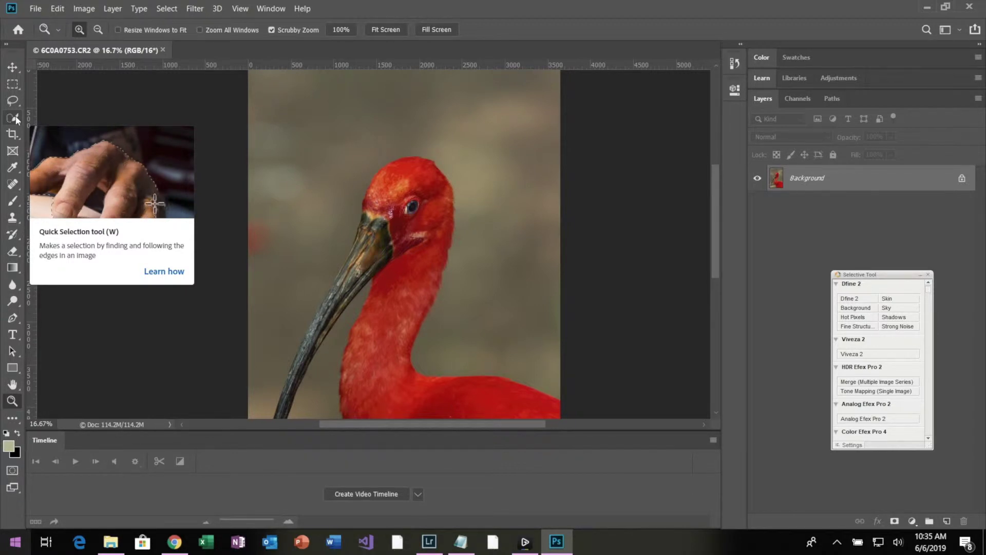
Paint a Quick Selection over the ibis's head and neck, then deselect it with Ctrl+D
left_click(14, 118)
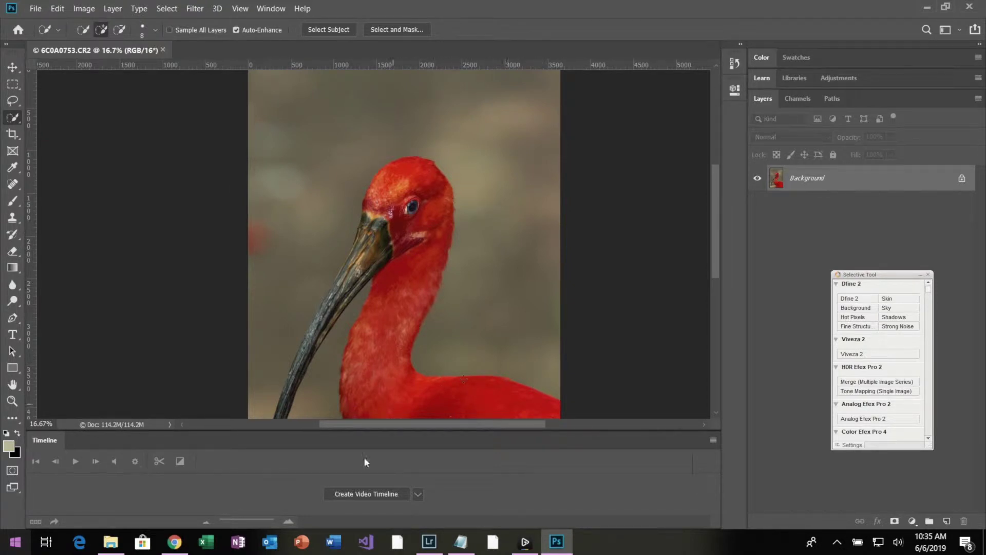
mouse_move(396, 180)
left_mouse_down()
mouse_move(426, 178)
mouse_move(431, 216)
mouse_move(385, 332)
mouse_move(384, 378)
mouse_move(430, 418)
mouse_move(511, 409)
left_mouse_up()
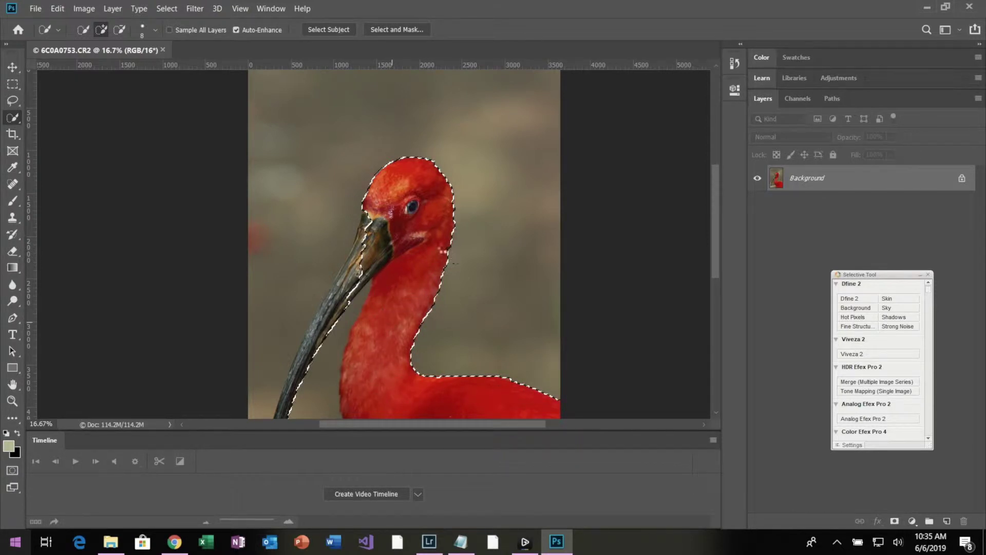
left_click(442, 251)
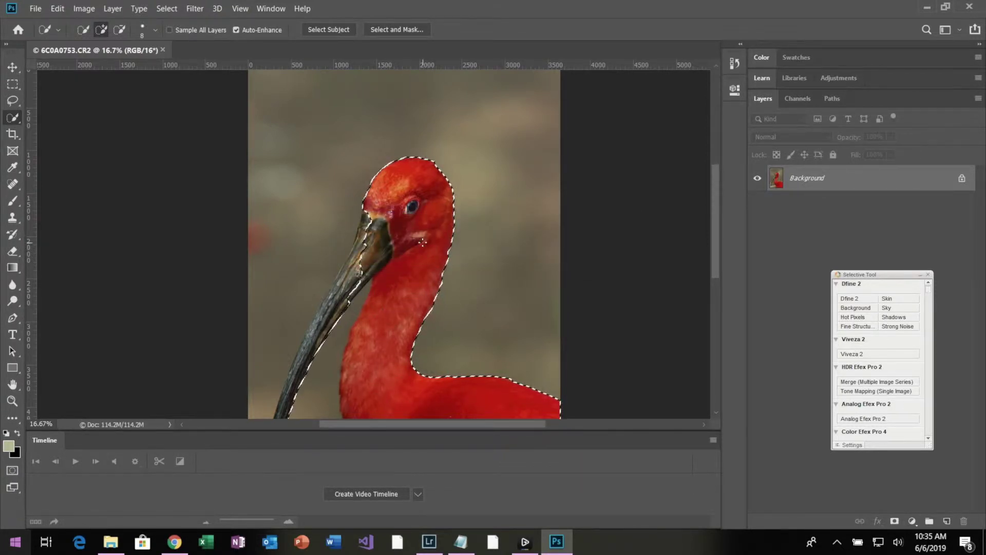
key("ctrl+d")
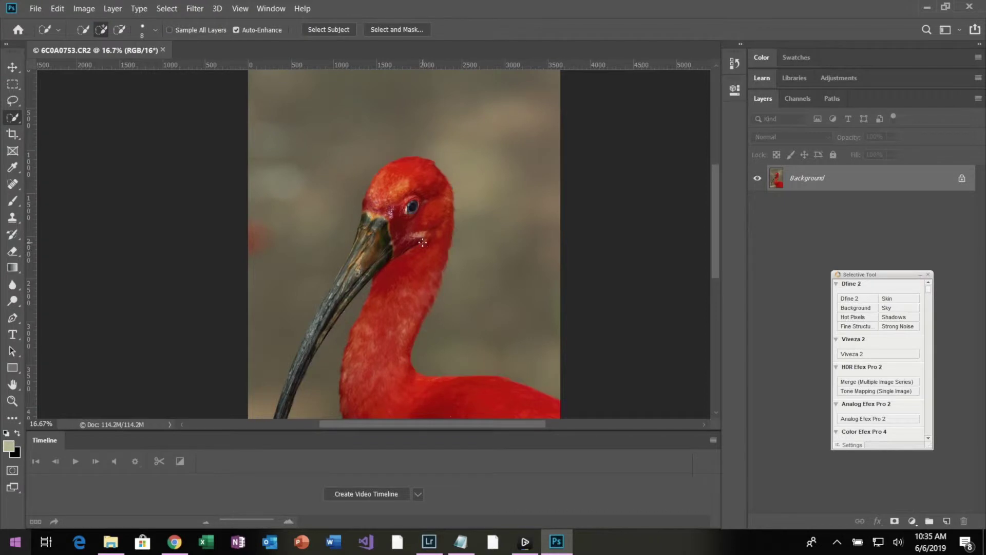
Use Select Subject to automatically select the ibis
left_click(323, 31)
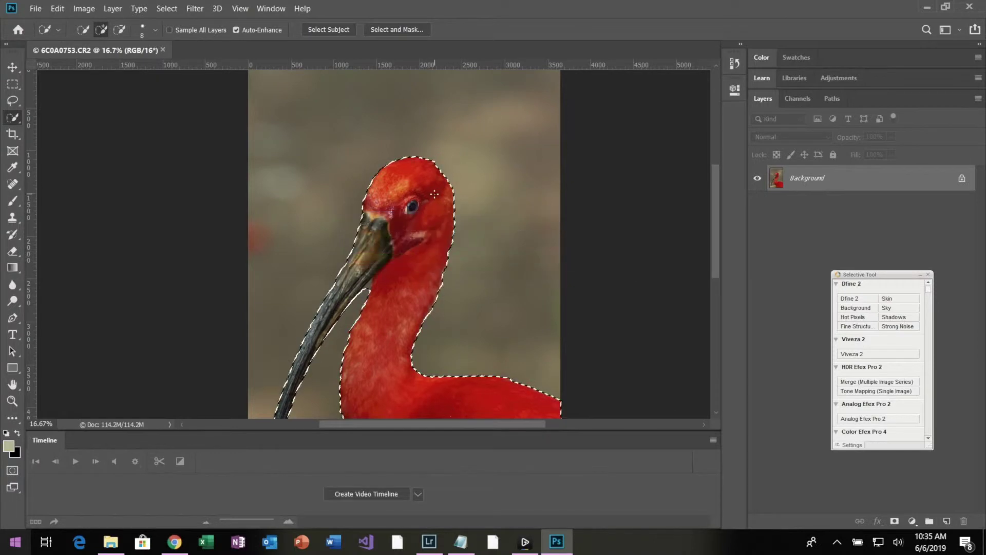
scroll(434, 194, "down", 5)
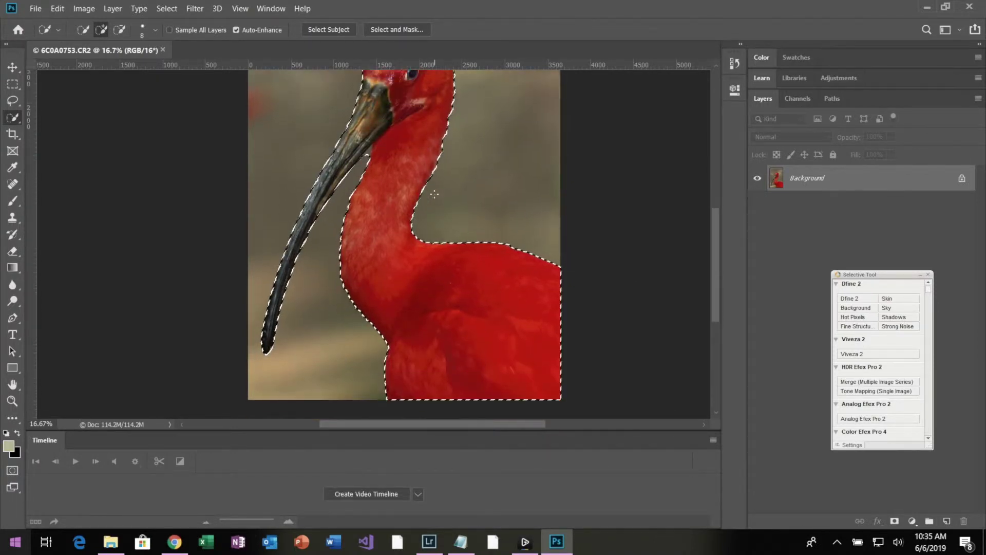
scroll(434, 194, "down", 2)
scroll(437, 243, "up", 1)
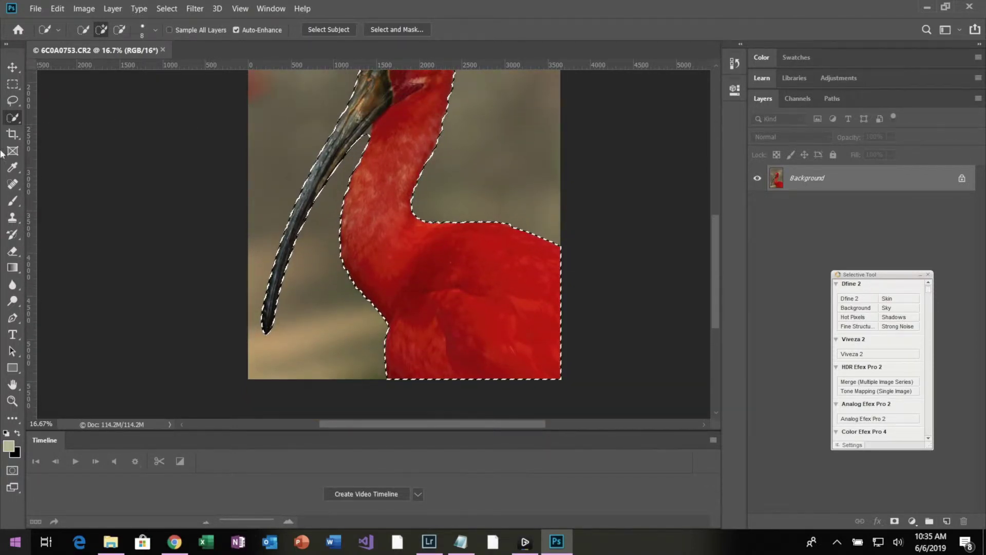
scroll(483, 193, "up", 3)
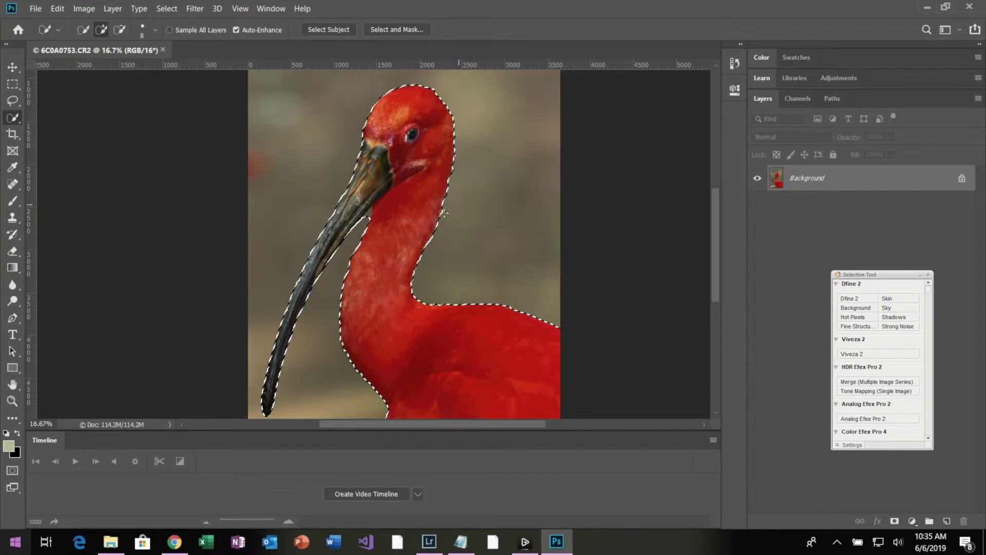
At 33.3% zoom, subtract the area where the beak meets the neck with Quick Selection
key("z")
left_click_drag(390, 146, 390, 146)
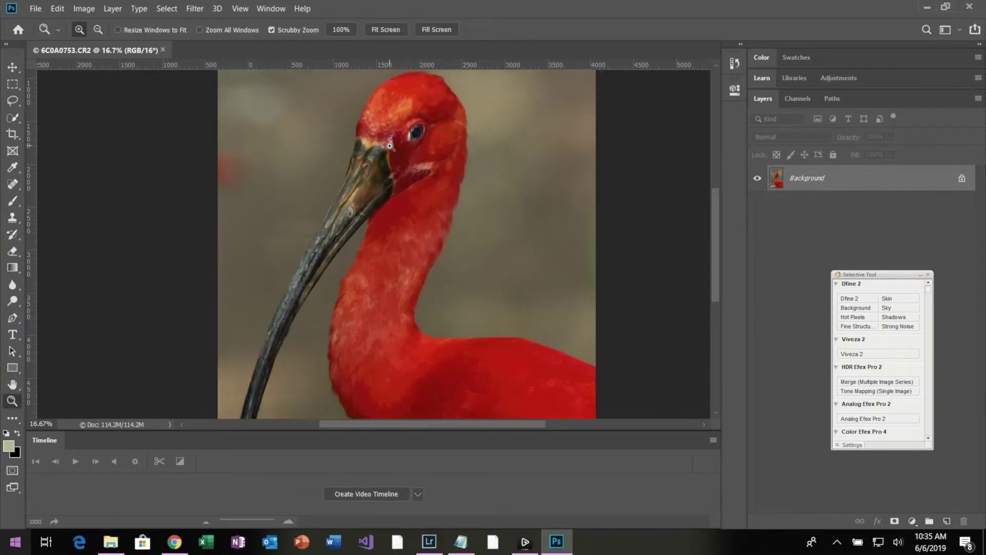
left_click(390, 146)
scroll(386, 163, "down", 3)
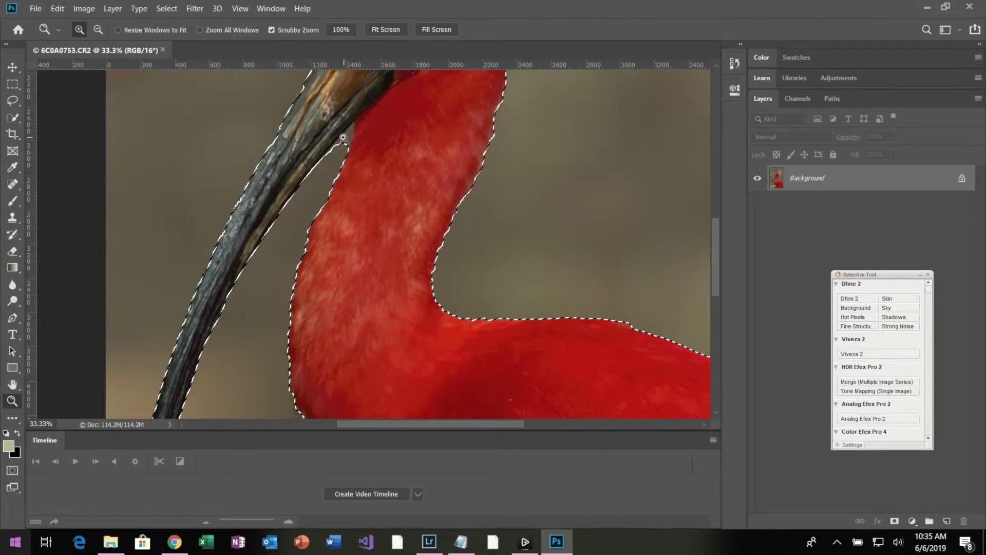
left_click(11, 120)
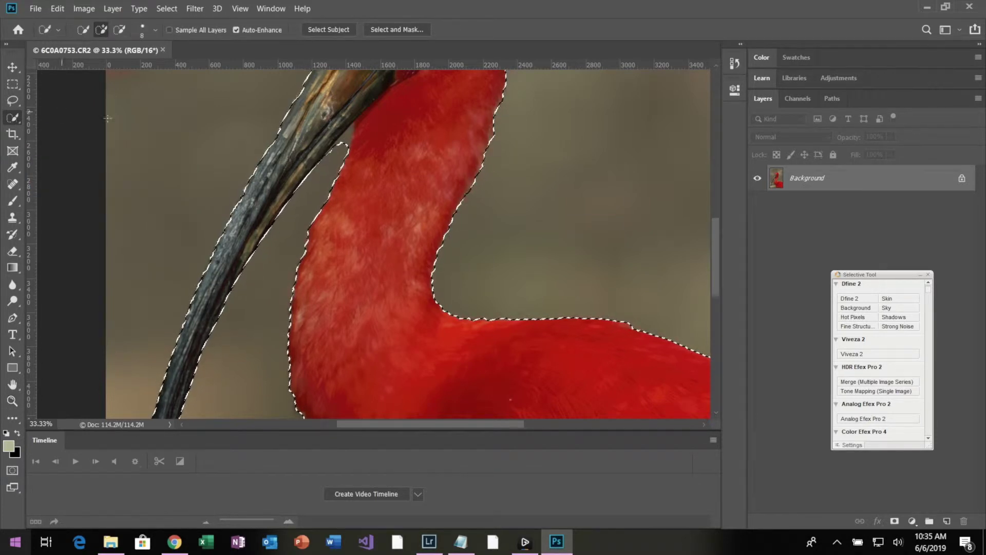
key("alt")
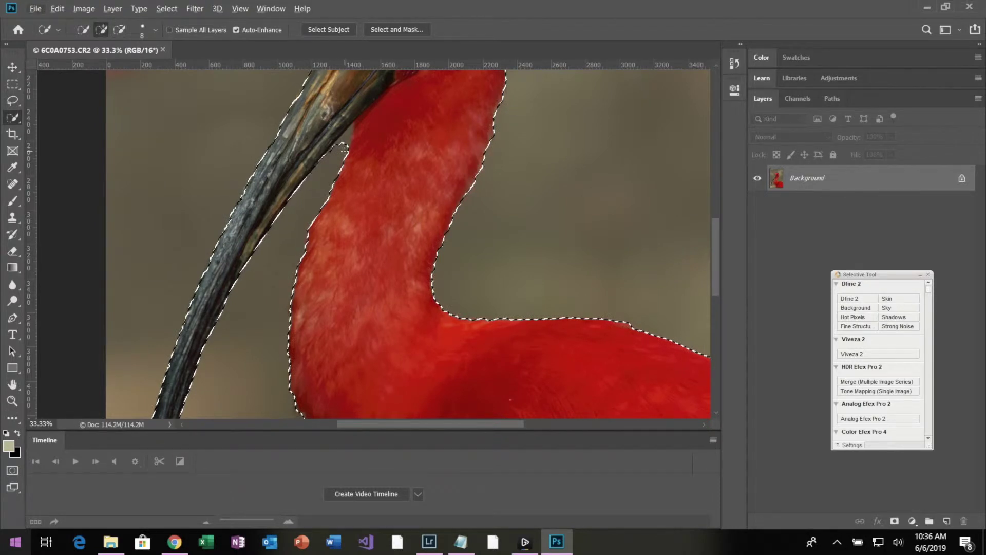
left_click(343, 142, "alt")
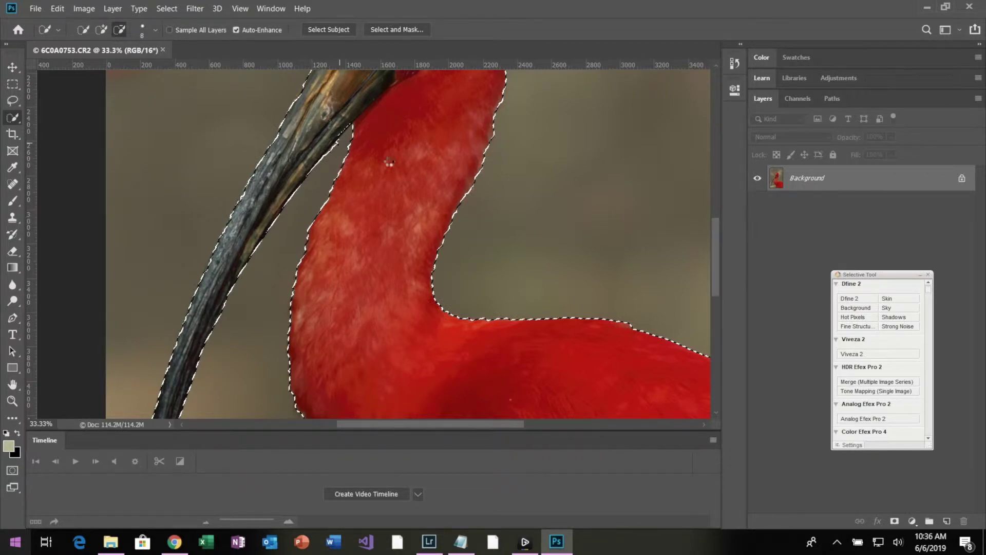
scroll(389, 161, "down", 10)
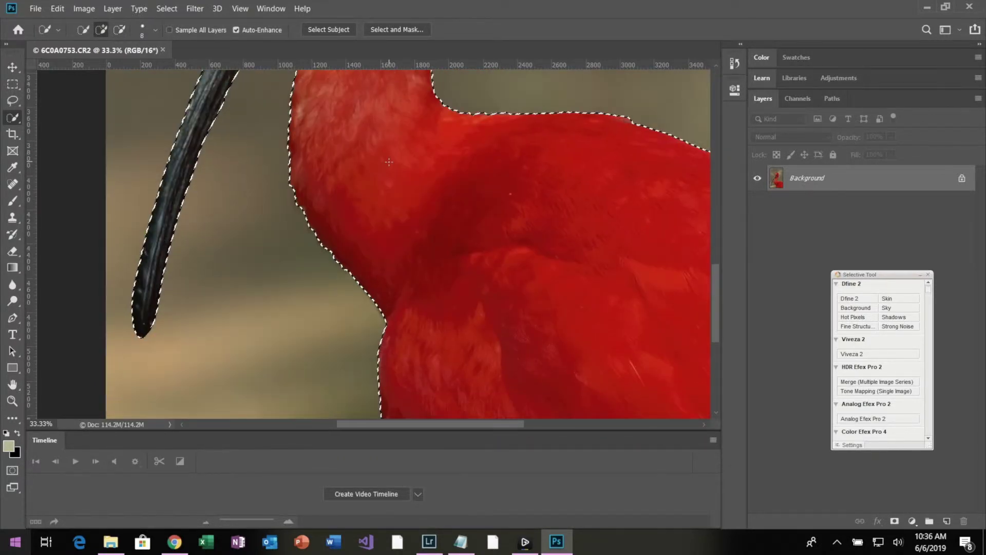
scroll(389, 161, "up", 10)
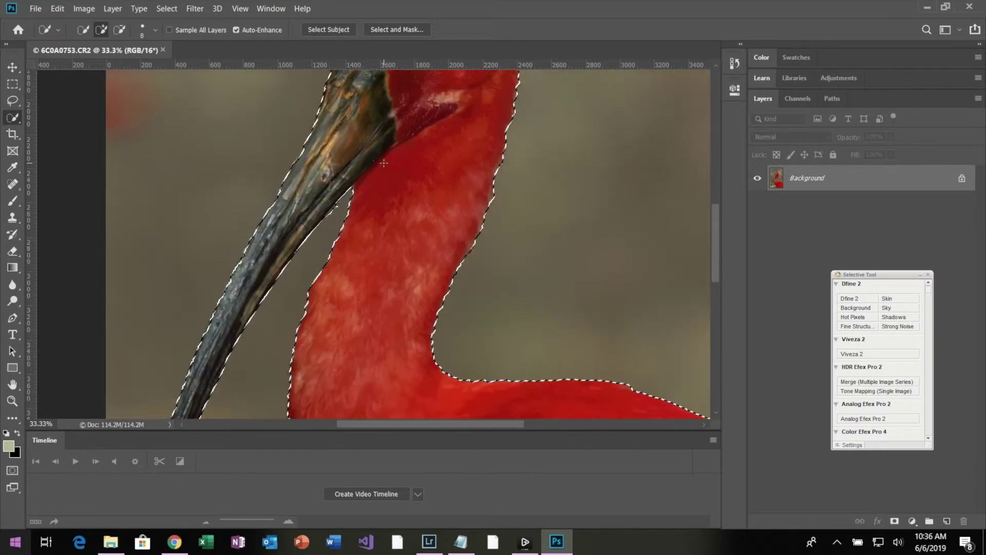
scroll(383, 163, "up", 3)
scroll(473, 274, "down", 3)
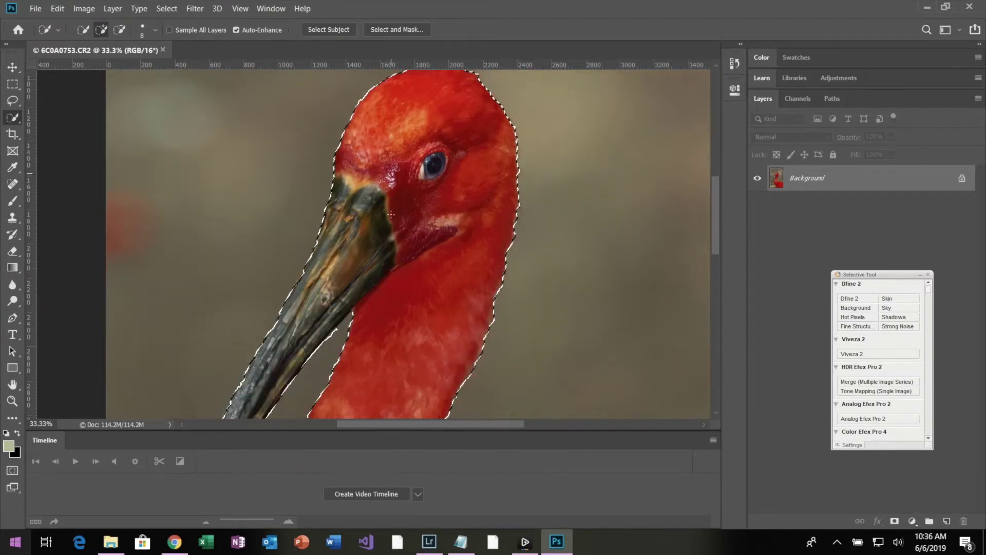
scroll(473, 274, "right", 2)
scroll(474, 288, "left", 5)
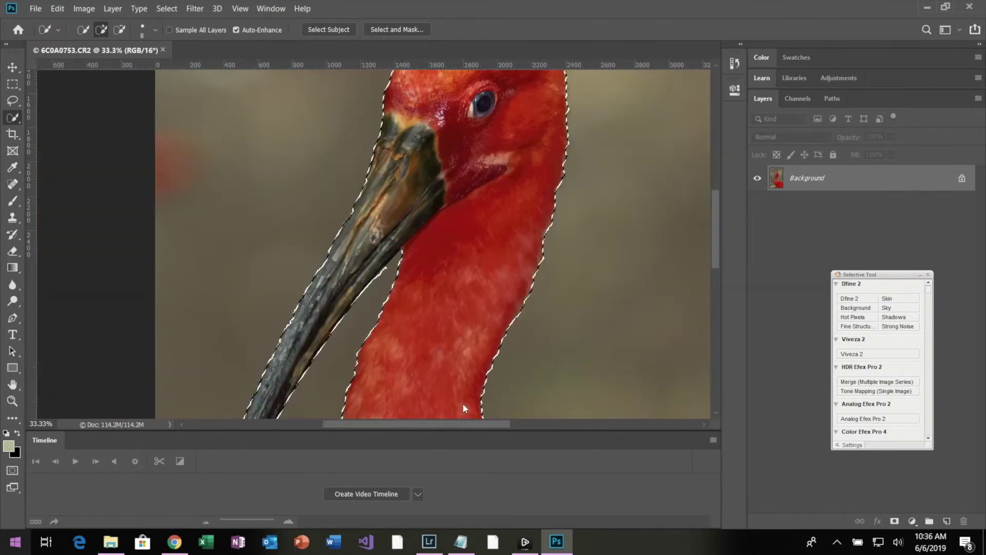
scroll(475, 308, "down", 2)
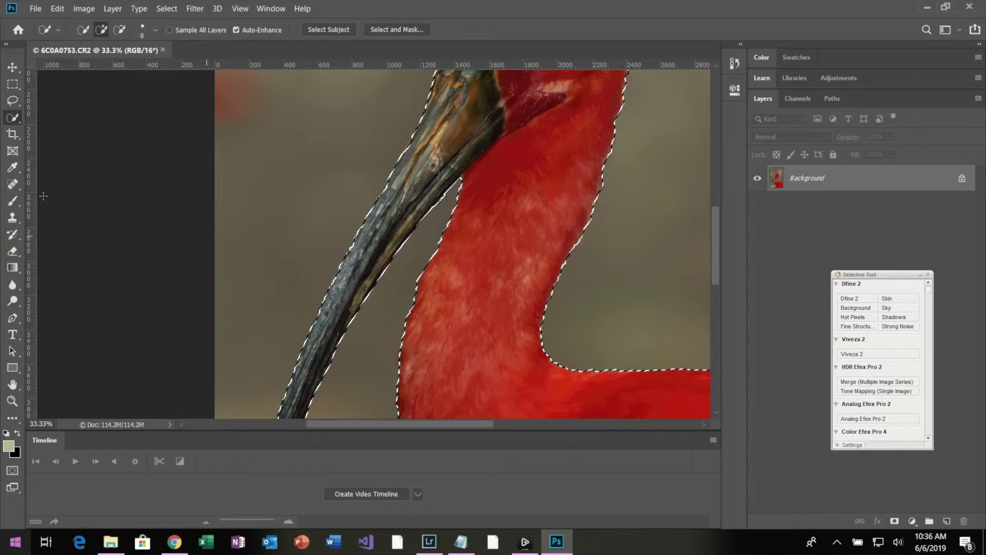
Zoom out to 16.7% to check the selection on the whole bird
left_click(12, 400)
left_click(231, 317, "alt")
left_click(229, 315, "alt")
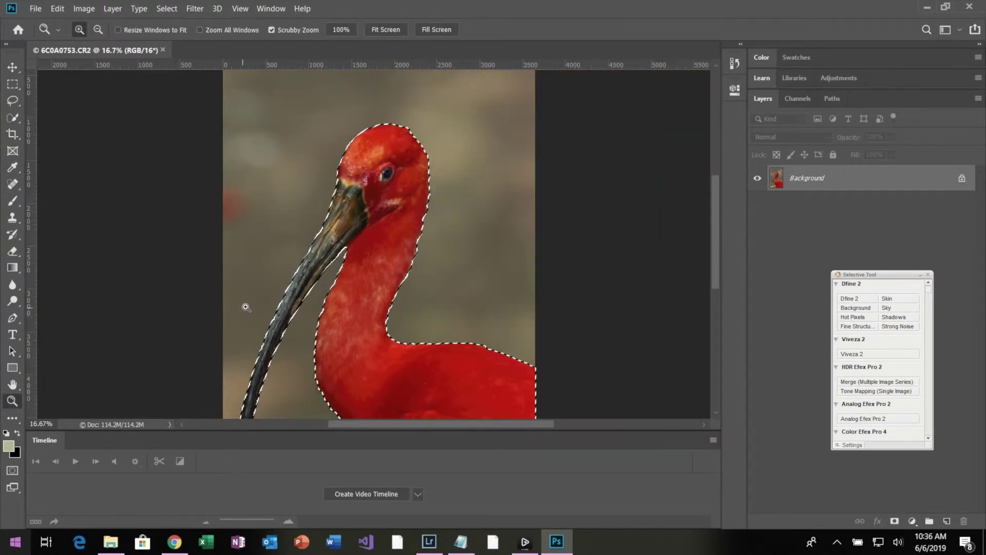
scroll(243, 302, "up", 1)
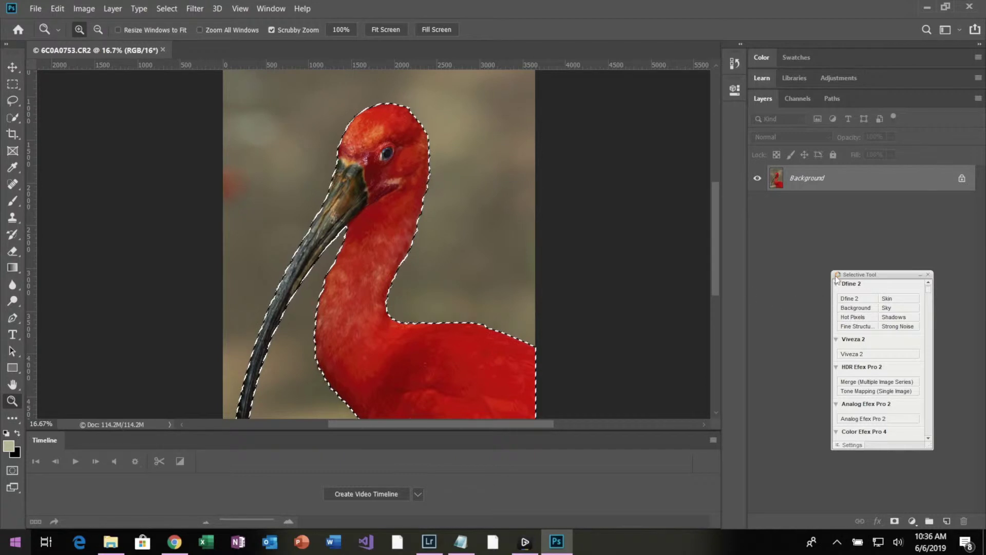
Drag the Nik Selective Tool panel up to sit just below the Layers panel
left_click_drag(855, 274, 772, 230)
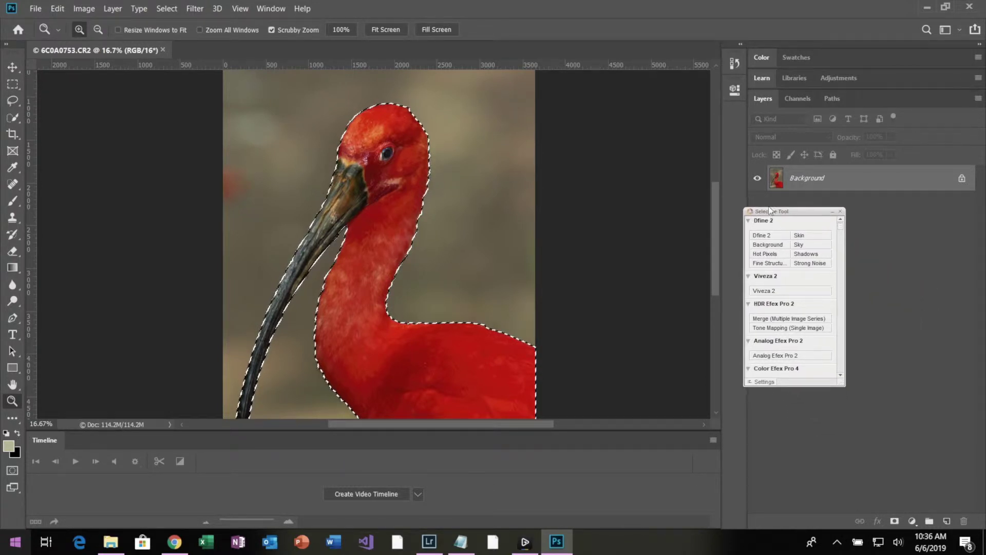
left_click_drag(770, 211, 773, 202)
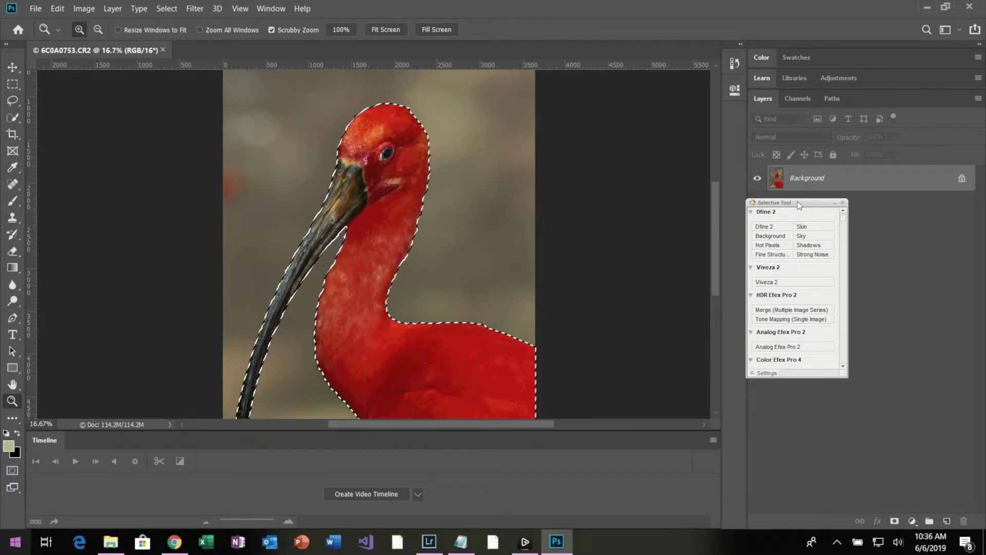
left_click_drag(797, 202, 662, 102)
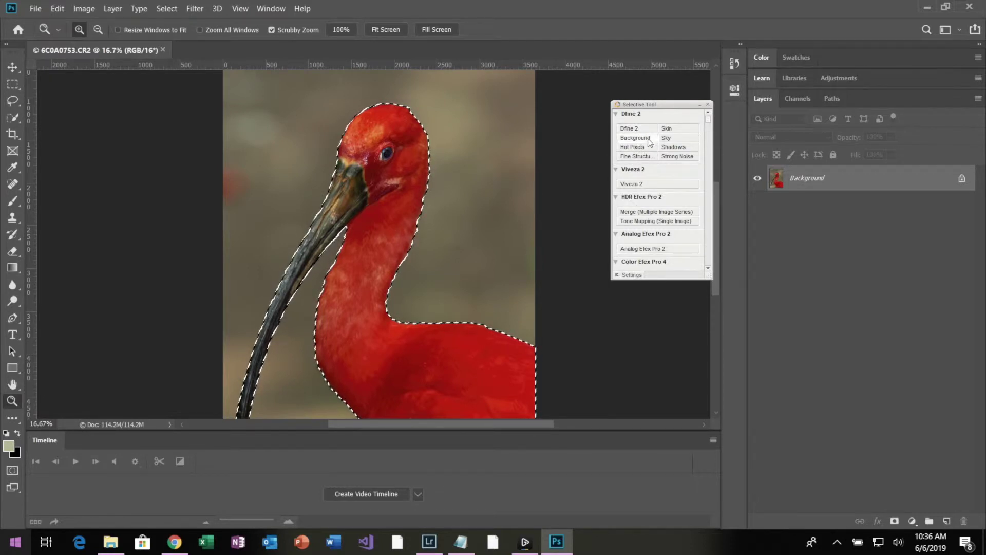
left_click_drag(643, 106, 801, 209)
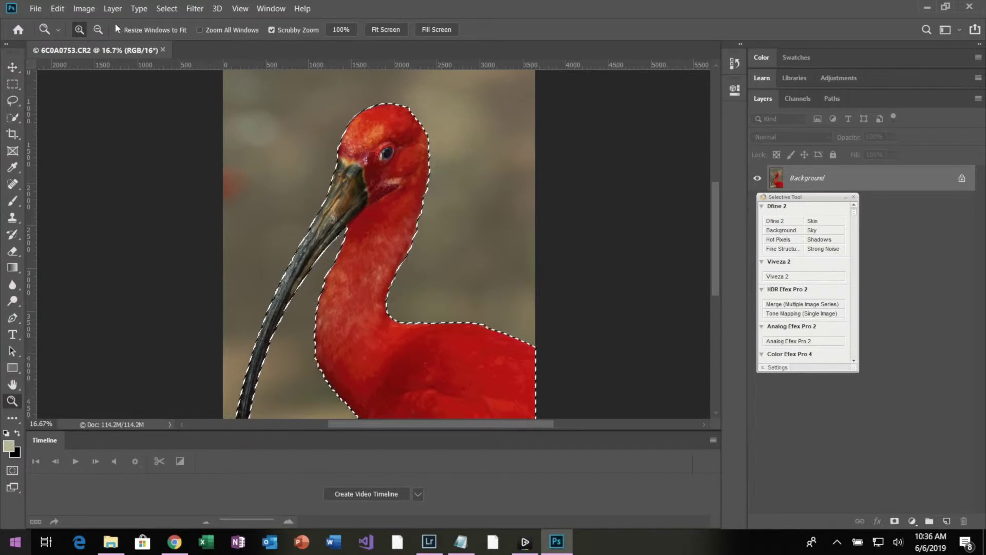
Apply Select > Inverse to select the background, and nudge the Selective Tool panel down-left
left_click(84, 9)
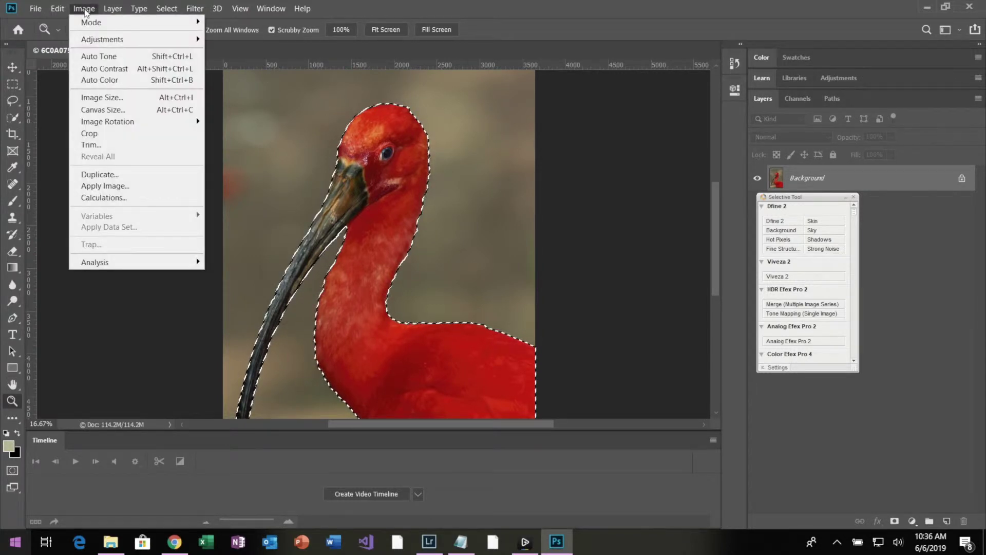
mouse_move(64, 16)
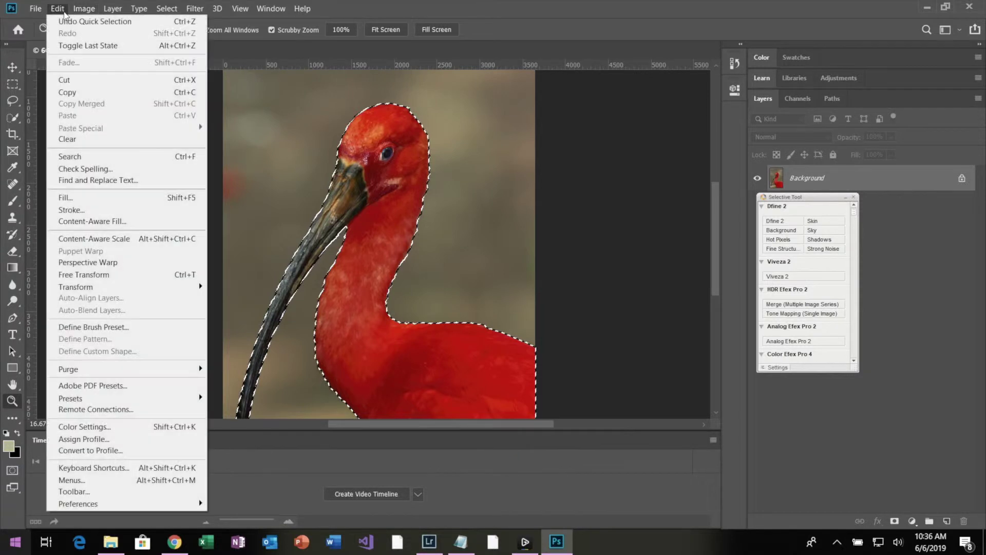
mouse_move(167, 9)
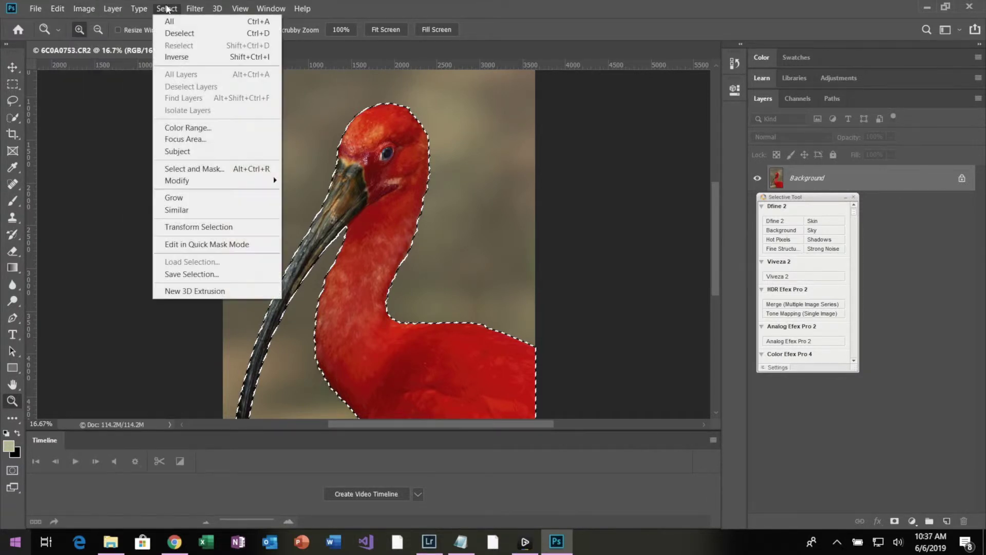
left_click(179, 57)
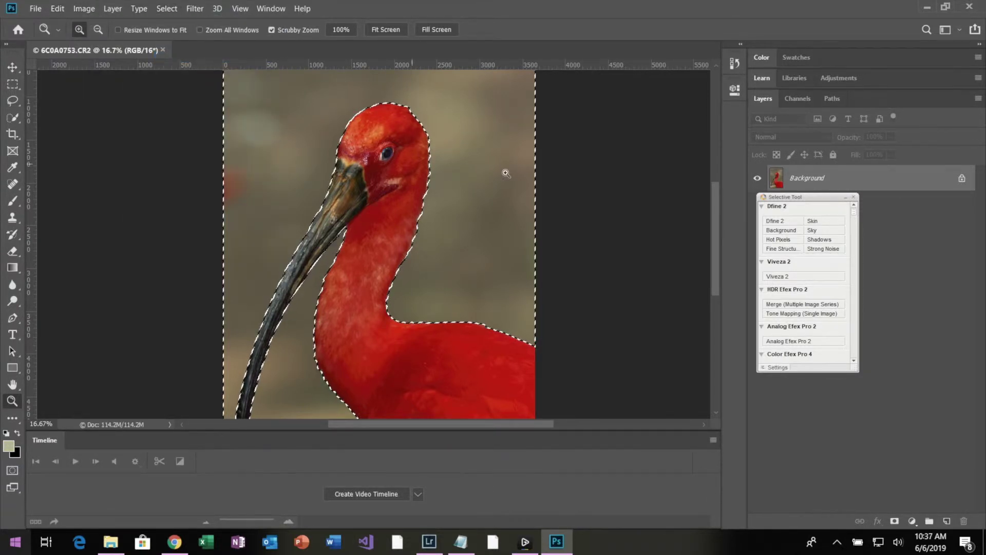
scroll(518, 182, "up", 2)
scroll(516, 183, "up", 2)
scroll(514, 181, "down", 2)
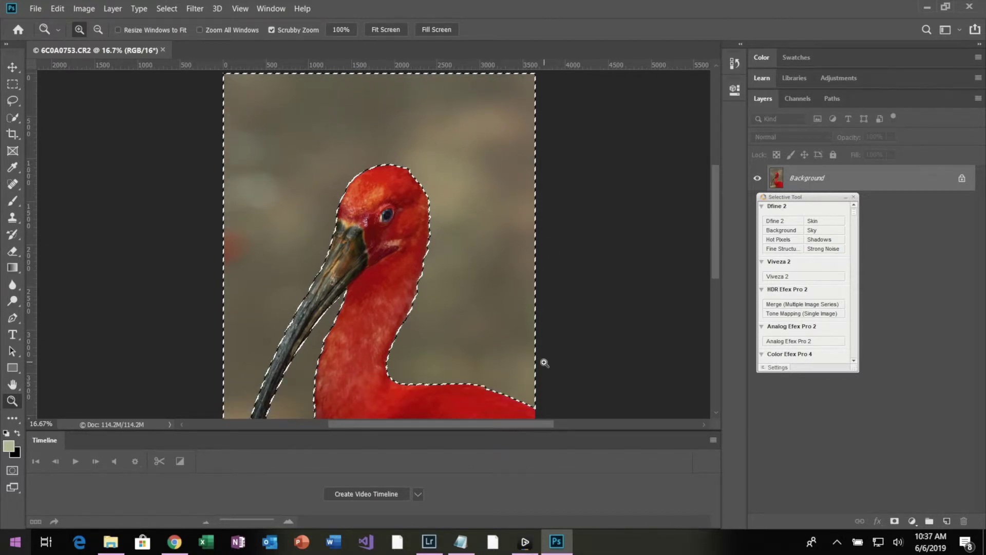
scroll(544, 361, "down", 2)
scroll(545, 361, "down", 1)
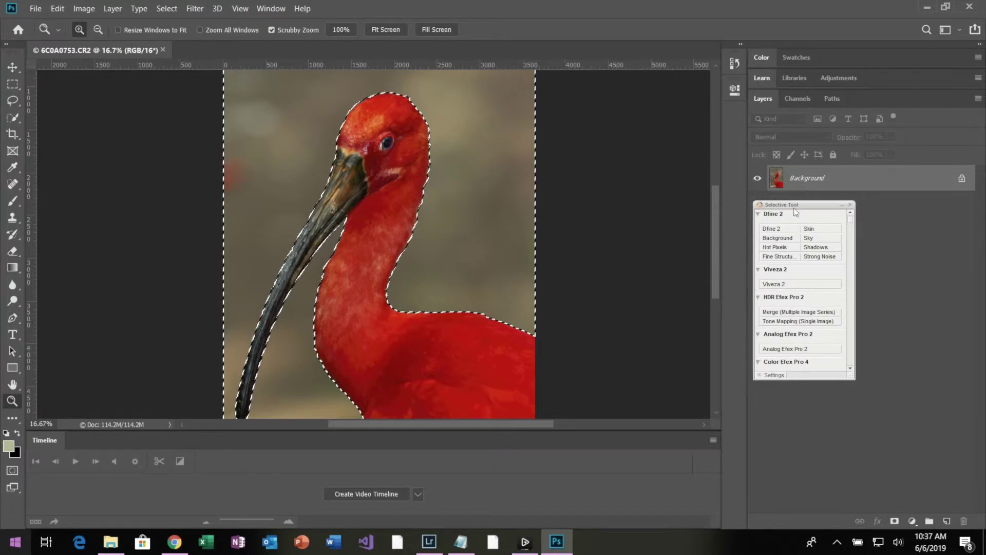
left_click_drag(799, 212, 782, 231)
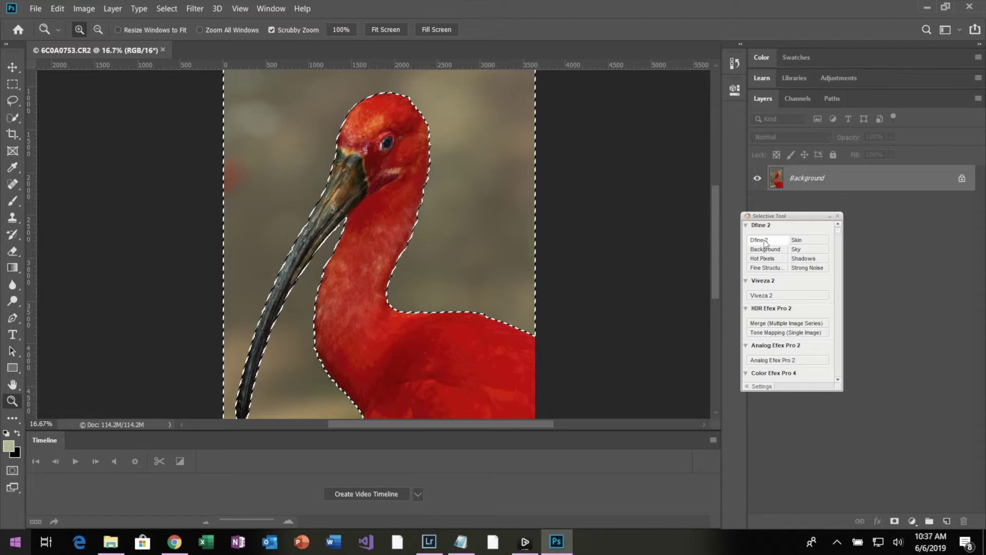
Launch Dfine 2 from the Selective Tool panel and move its window up and left
left_click(765, 243)
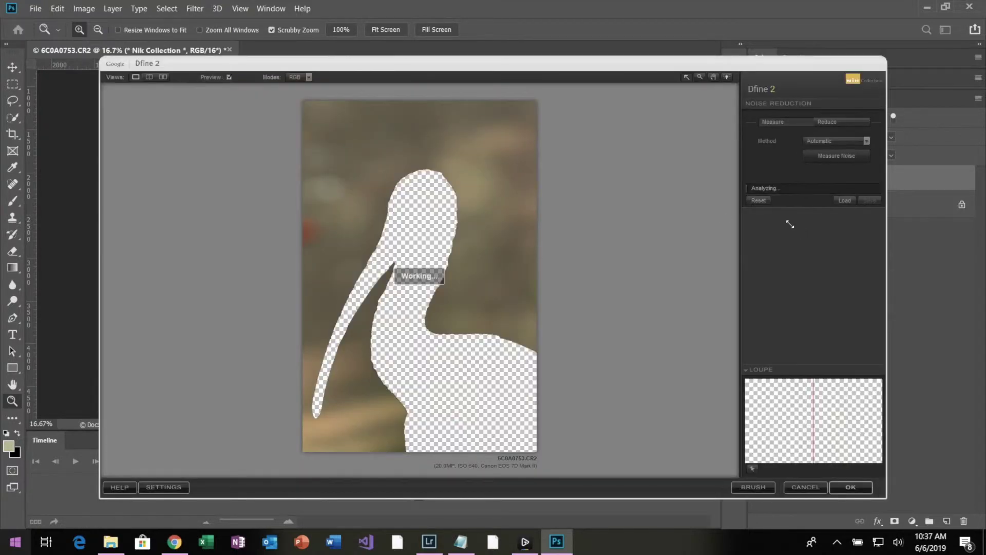
left_click_drag(538, 67, 525, 24)
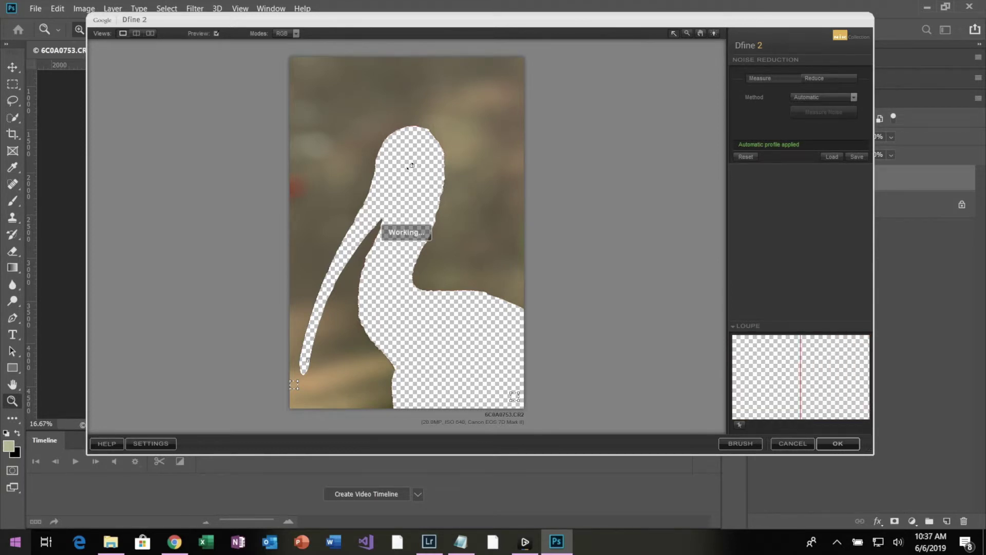
Move the three measurement rectangles onto plain background, enlarging the top one and shifting it upper right
left_click_drag(411, 166, 401, 170)
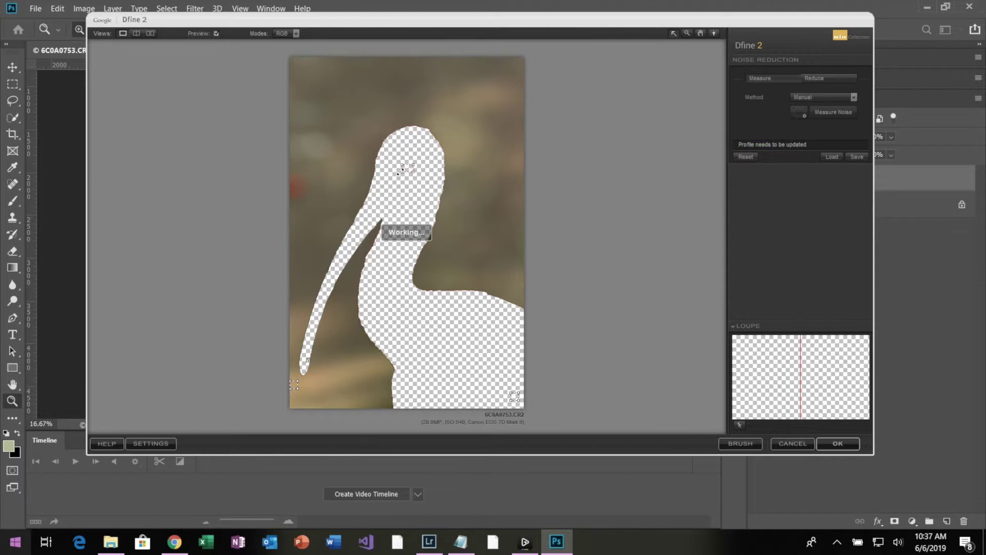
mouse_move(407, 167)
left_mouse_down()
mouse_move(348, 108)
mouse_move(349, 83)
left_mouse_up()
mouse_move(515, 398)
left_mouse_down()
mouse_move(473, 279)
mouse_move(480, 270)
mouse_move(458, 253)
mouse_move(377, 336)
mouse_move(352, 376)
mouse_move(363, 386)
left_mouse_up()
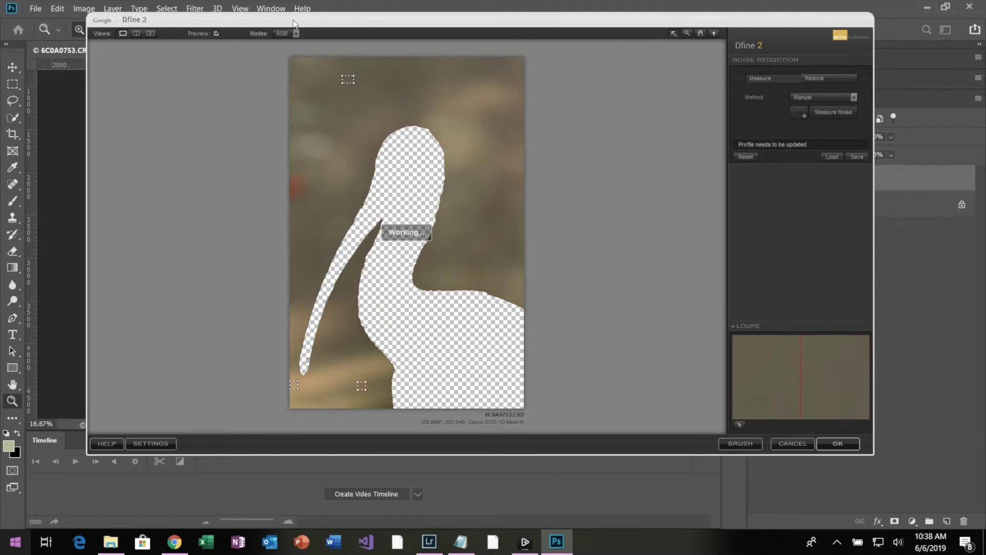
left_click_drag(293, 21, 252, 23)
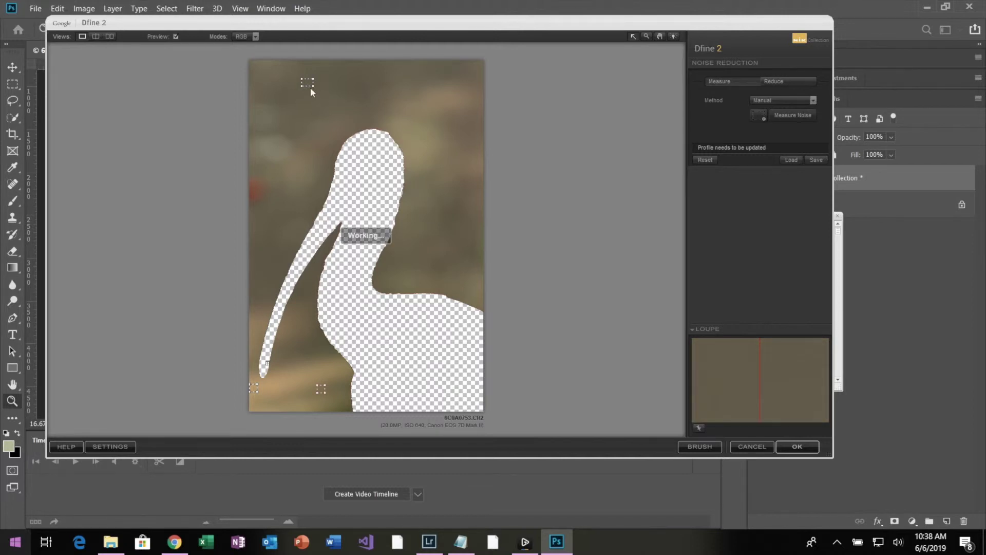
left_click_drag(313, 87, 318, 95)
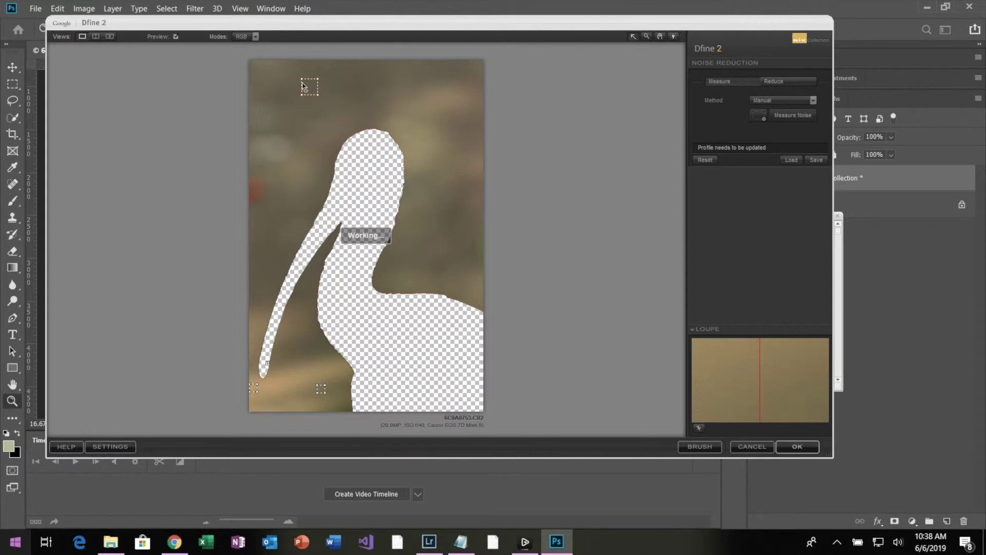
left_click_drag(310, 86, 415, 79)
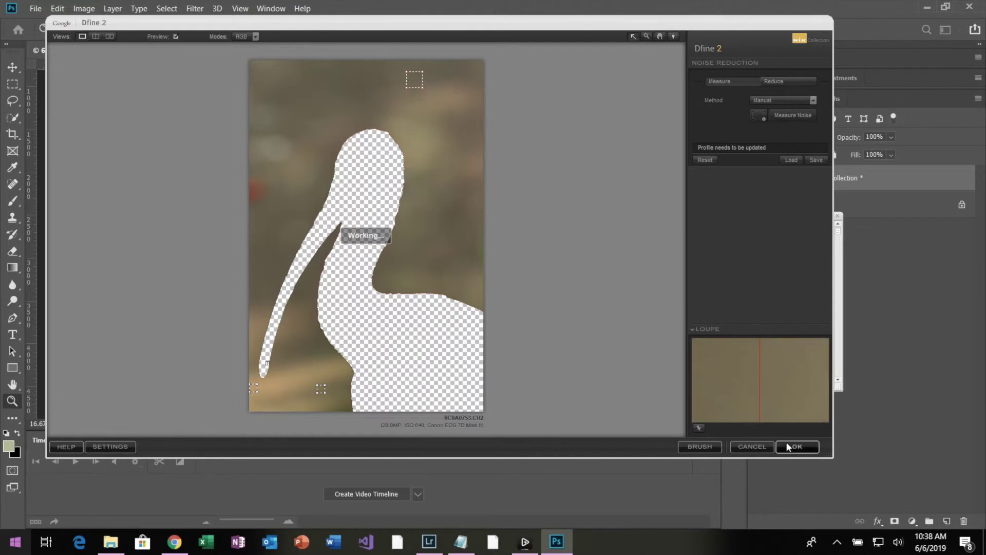
Apply the Dfine 2 noise reduction with OK and return to Photoshop
left_click(803, 450)
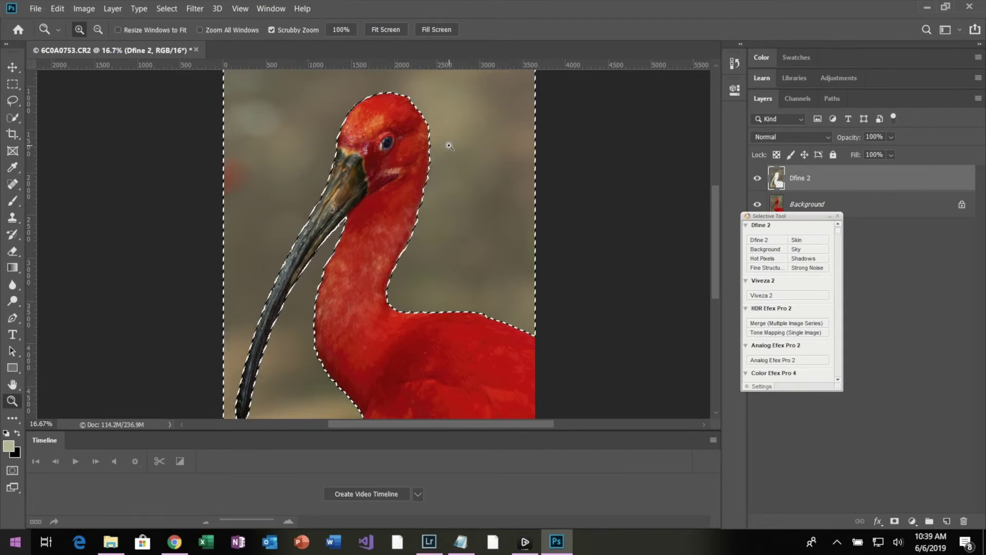
scroll(450, 146, "up", 1)
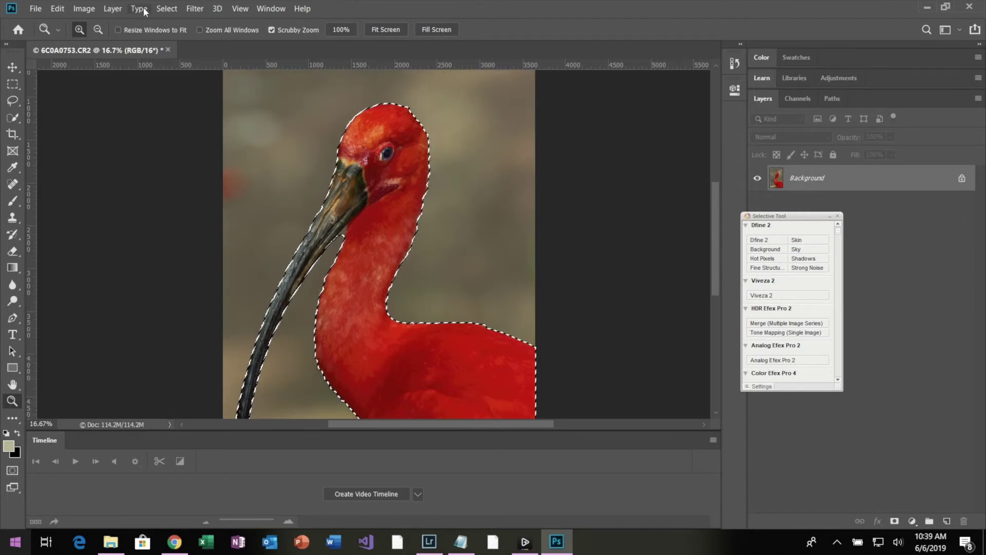
Invert the selection back to the background with Select > Inverse
left_click(167, 9)
left_click(181, 58)
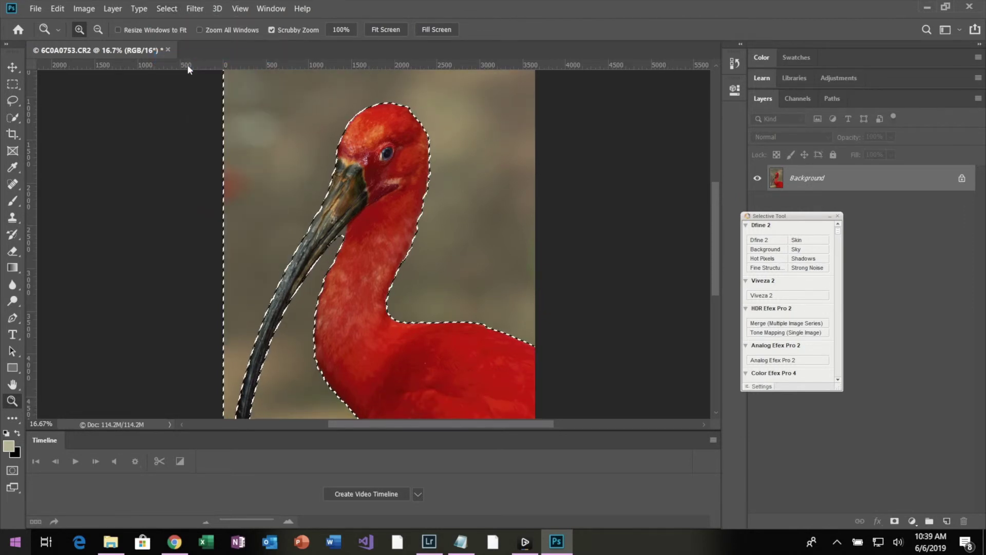
scroll(319, 137, "up", 3)
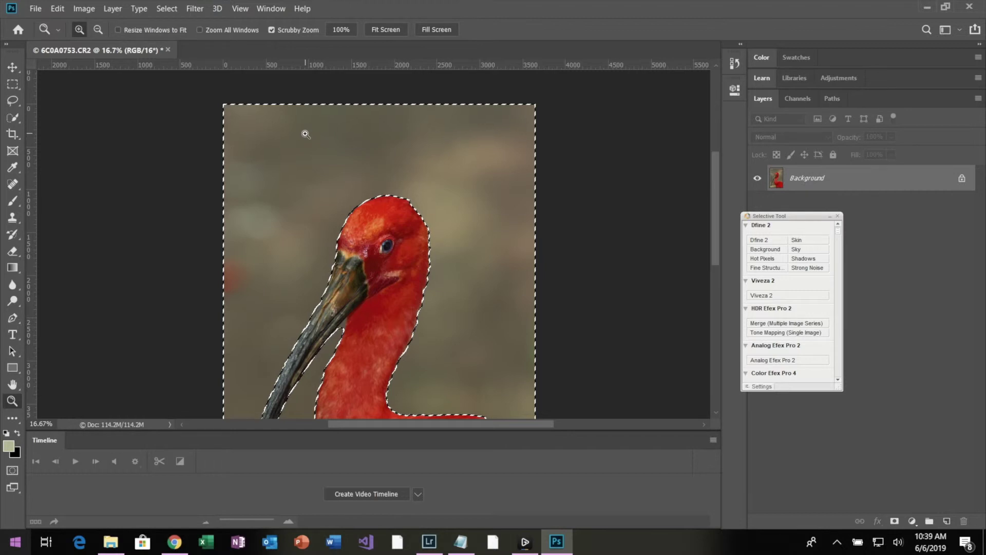
Apply a Gaussian Blur with a 2.5-pixel radius to the background
left_click(195, 8)
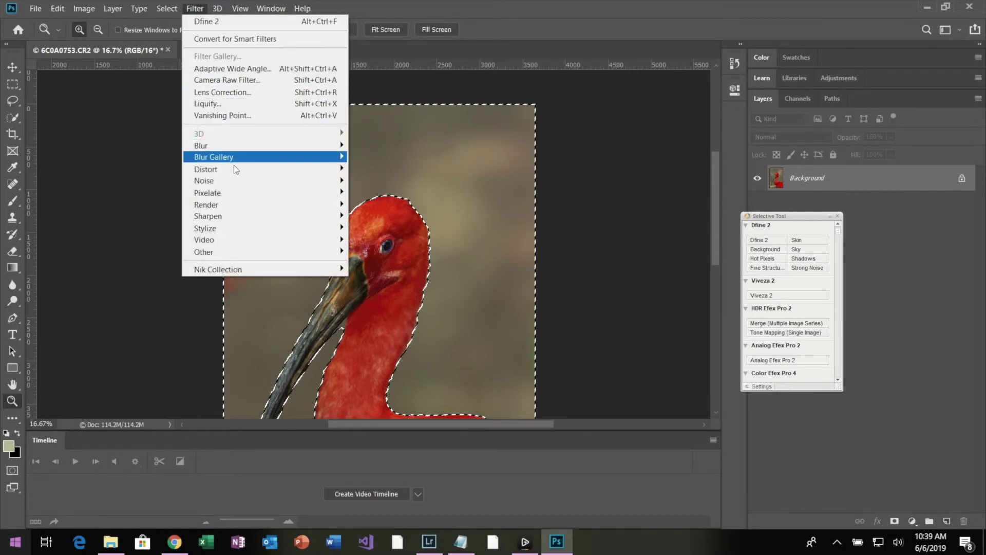
mouse_move(235, 215)
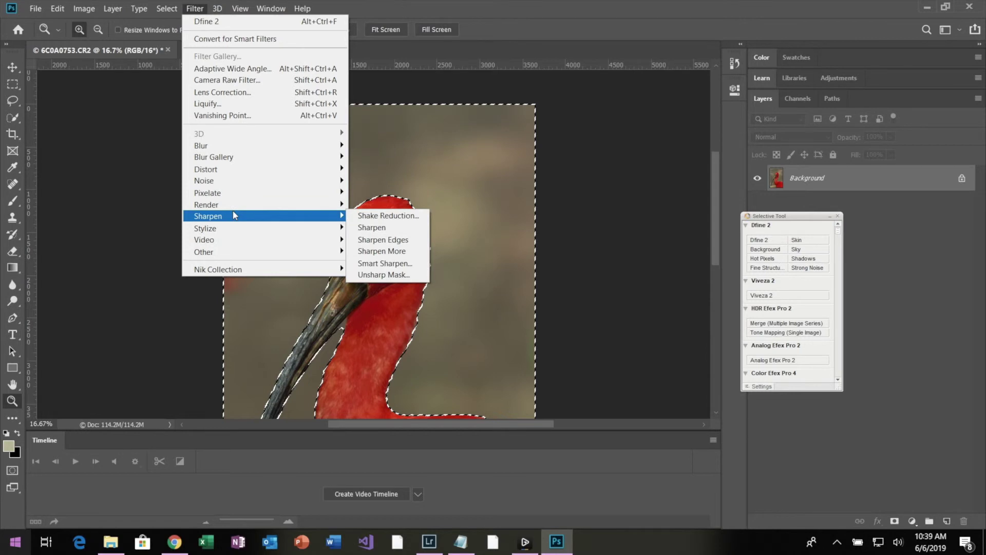
mouse_move(230, 182)
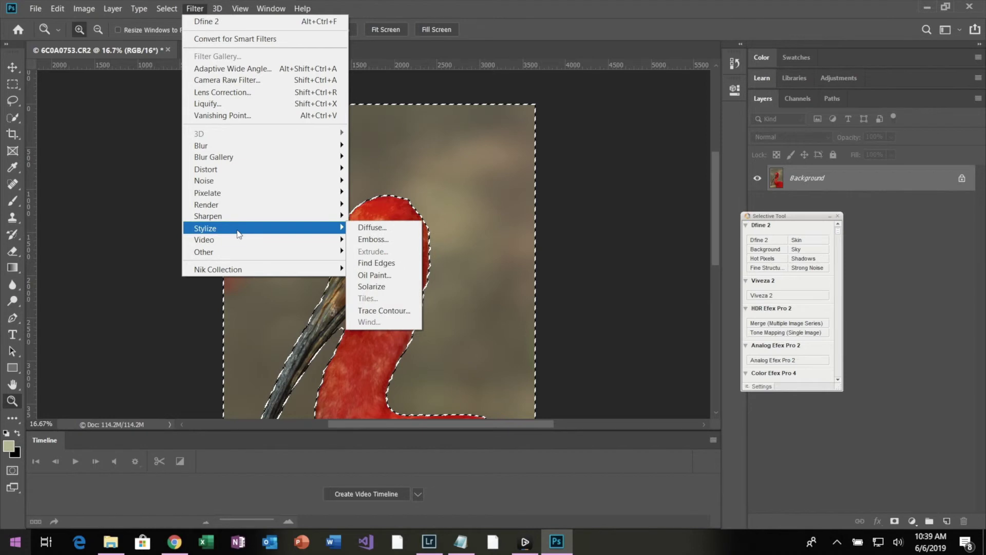
mouse_move(265, 146)
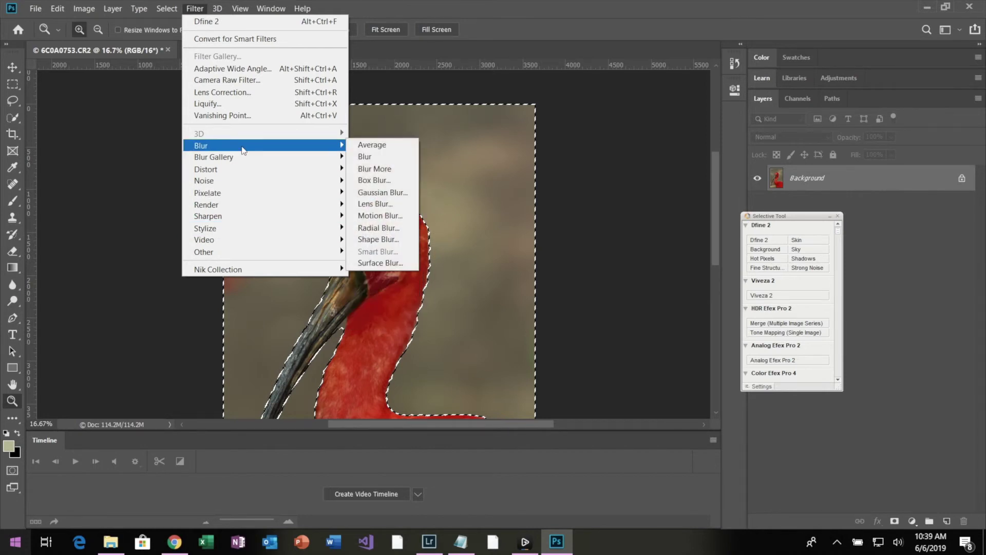
left_click(382, 193)
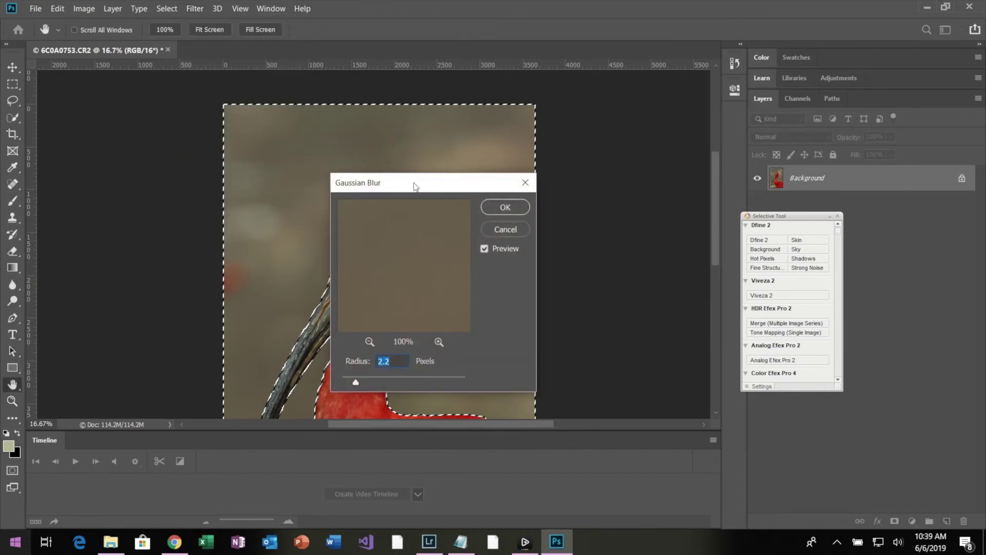
left_click_drag(427, 186, 610, 70)
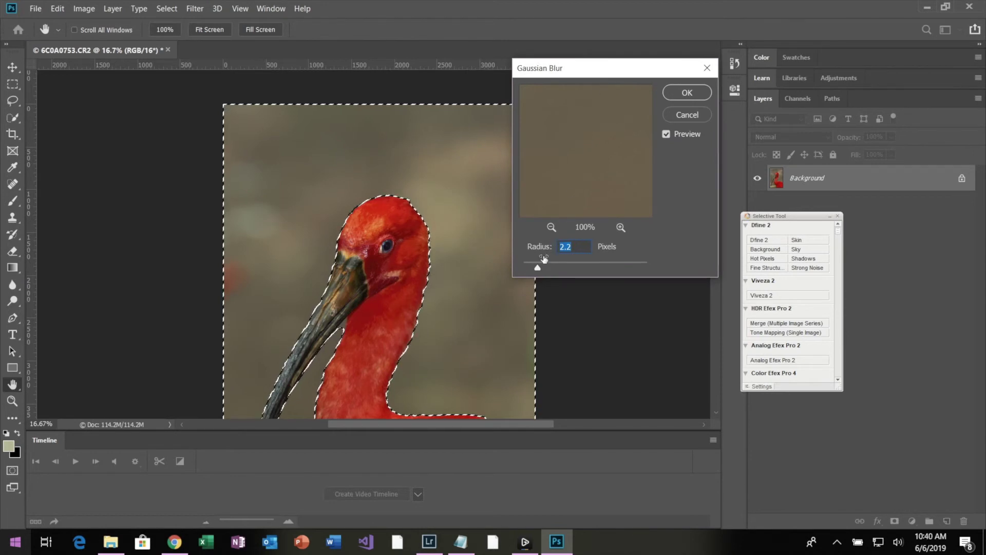
left_click_drag(534, 278, 536, 277)
left_click(686, 93)
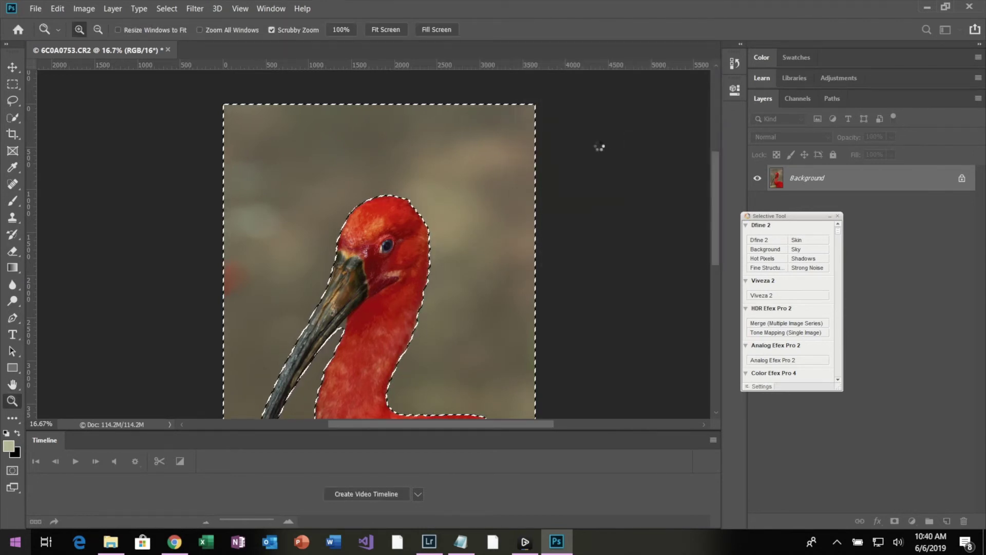
Zoom to 100% to check the blurred background, then back out to the whole head
left_click(488, 146)
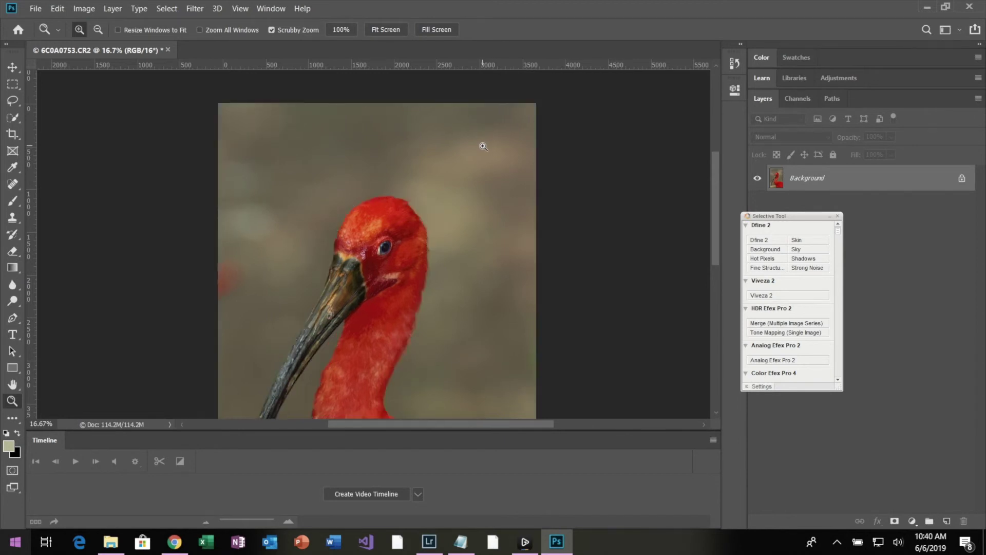
left_click(485, 146)
left_click(487, 147)
left_click(487, 148)
left_click(487, 148)
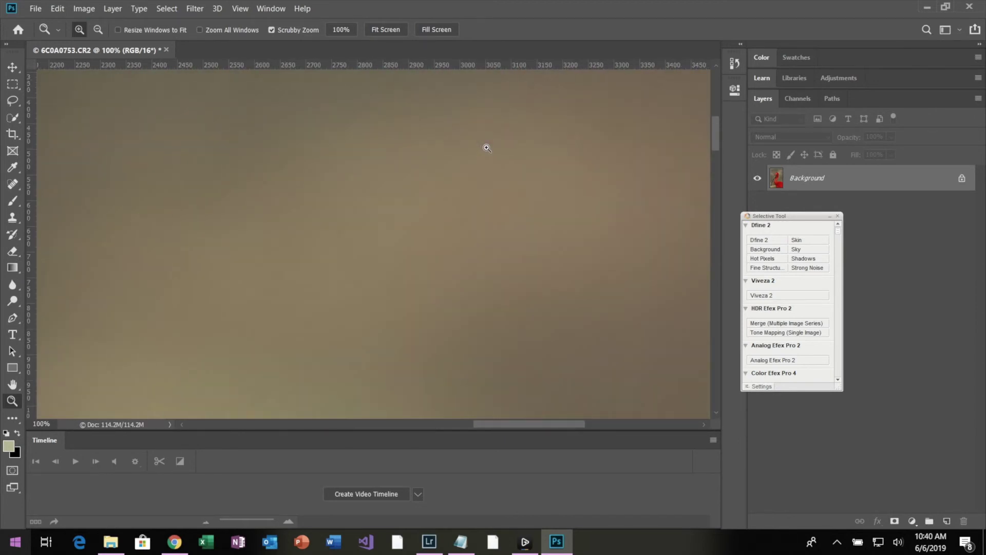
scroll(487, 148, "up", 1)
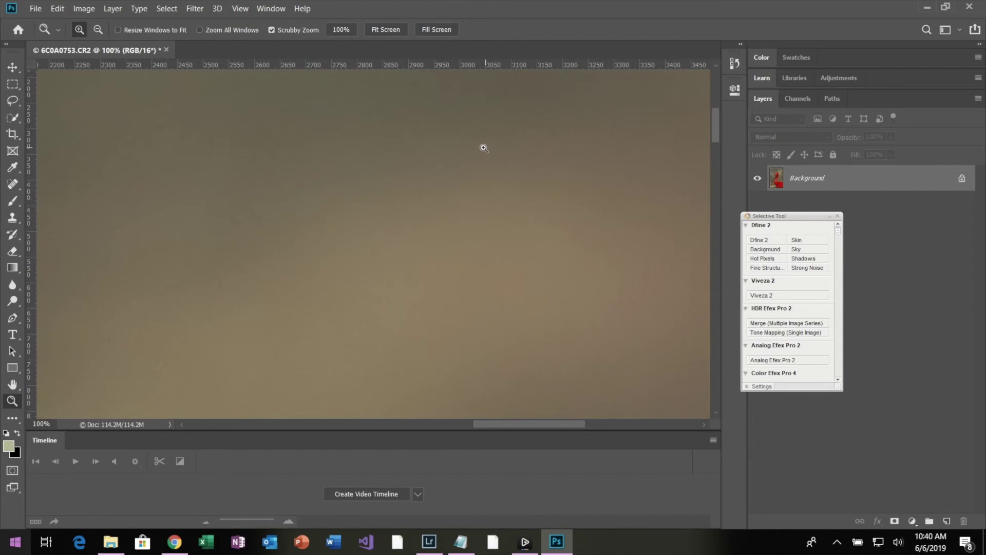
left_click(394, 118, "alt")
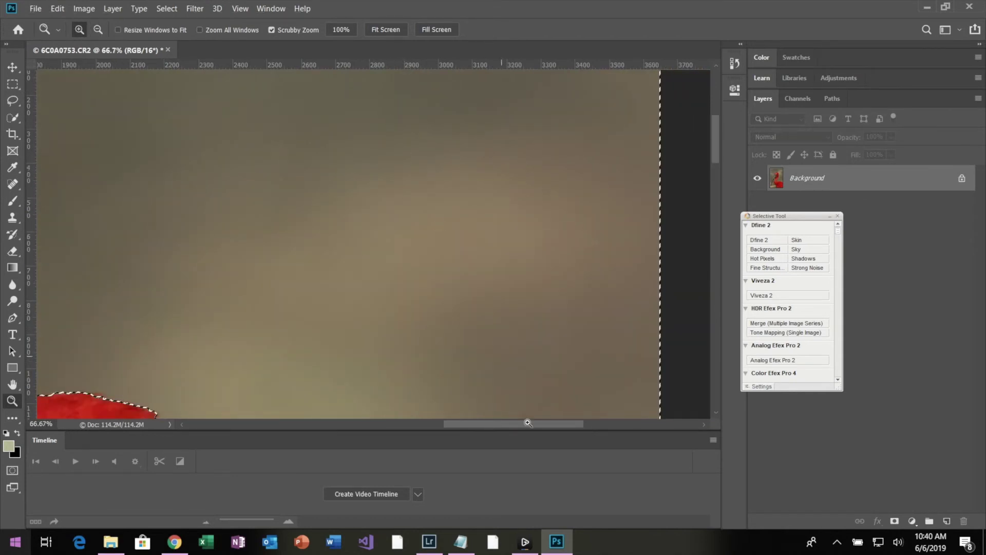
left_click_drag(546, 427, 478, 413)
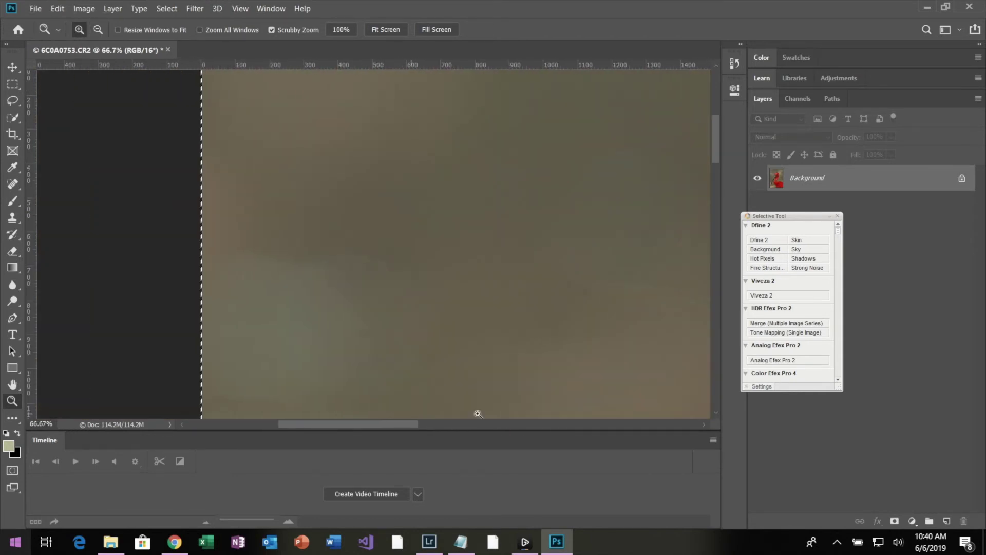
left_click(454, 289, "alt")
left_click(451, 280, "alt")
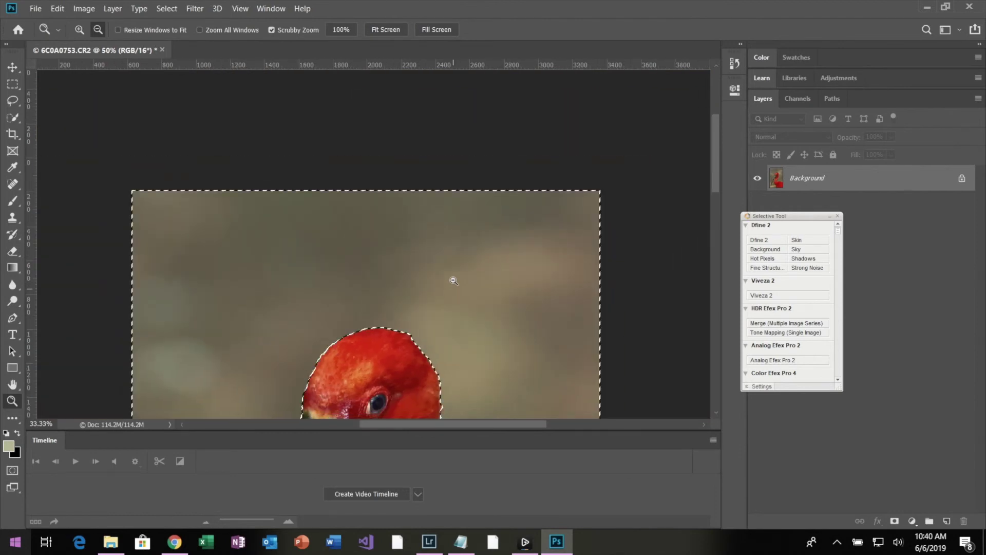
scroll(447, 275, "down", 2)
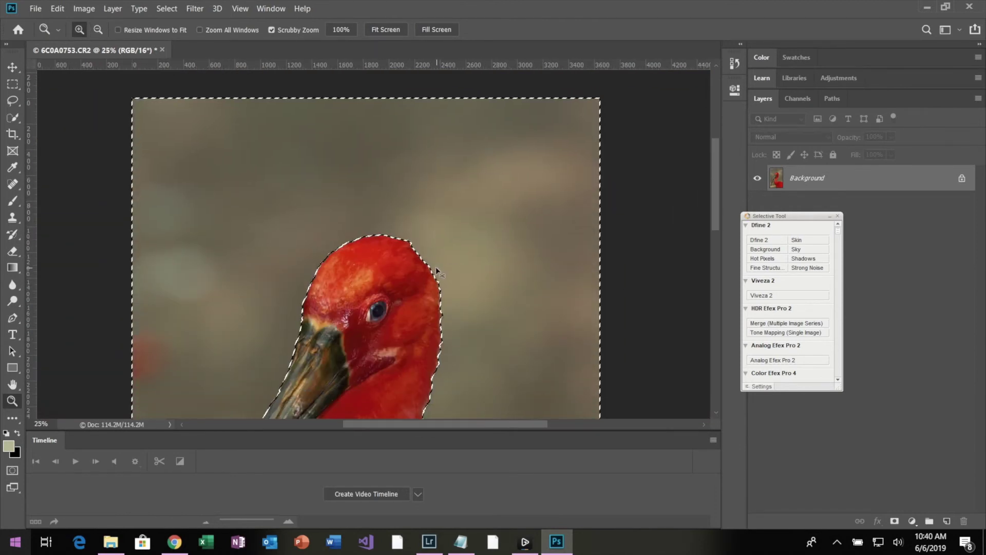
Revert to the head-only selection and inspect the background grain at 200% zoom
key("ctrl+shift+i")
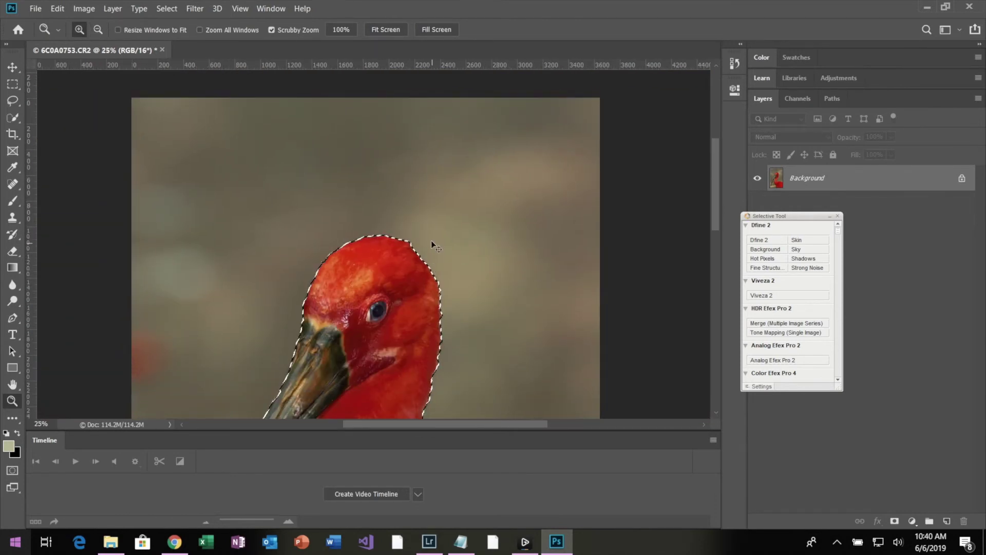
left_click(473, 168)
left_click(473, 168)
left_click(474, 169)
left_click(475, 170)
left_click(469, 172)
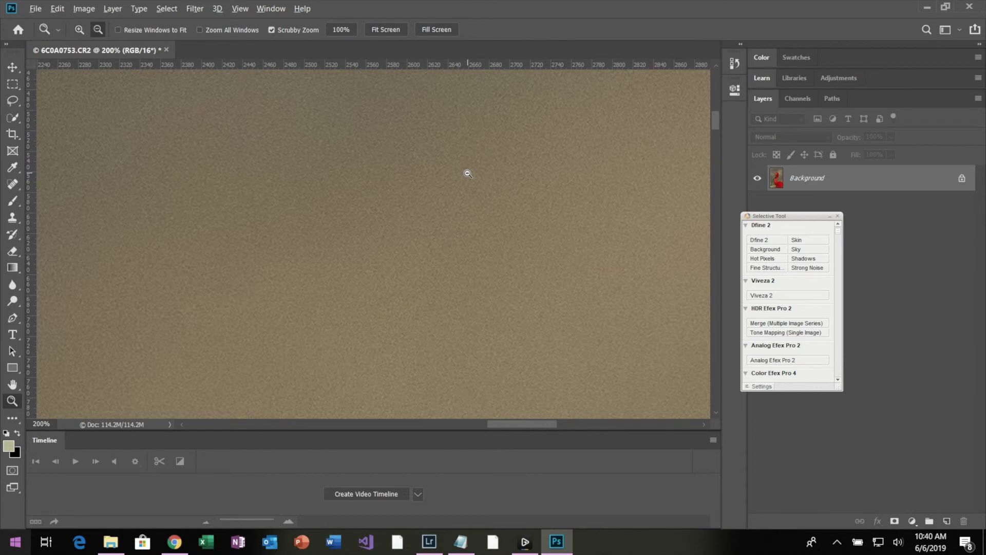
left_click(468, 174, "alt")
left_click(476, 158, "alt")
left_click(465, 154, "alt")
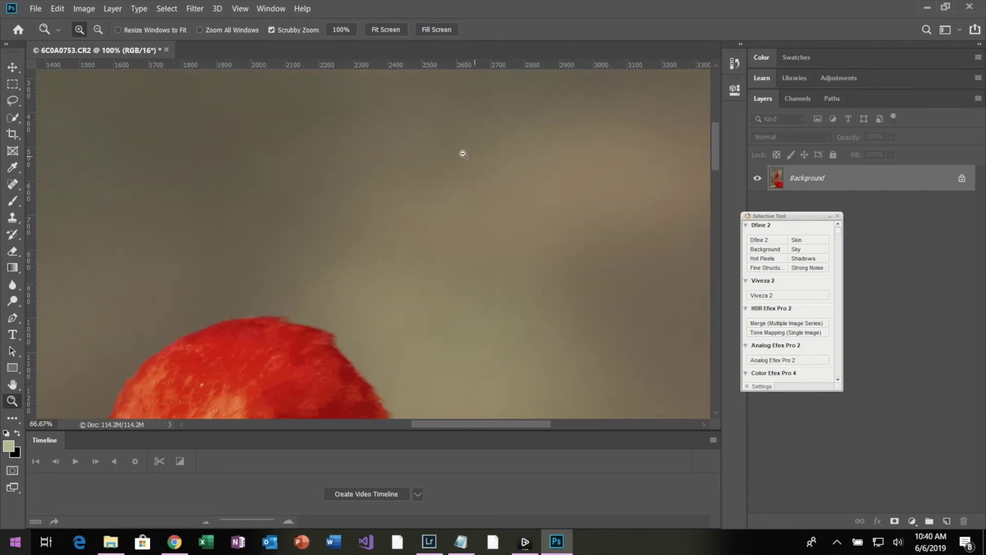
left_click(132, 126)
left_click(132, 127)
left_click(133, 127)
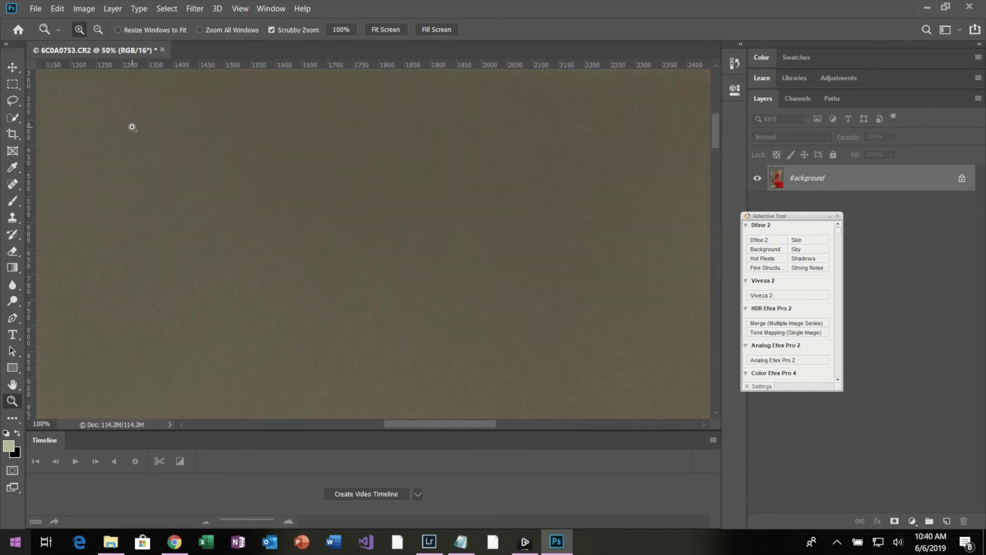
Redo Select Inverse and toggle the Gaussian Blur on and off to compare, ending with it undone
left_click(57, 9)
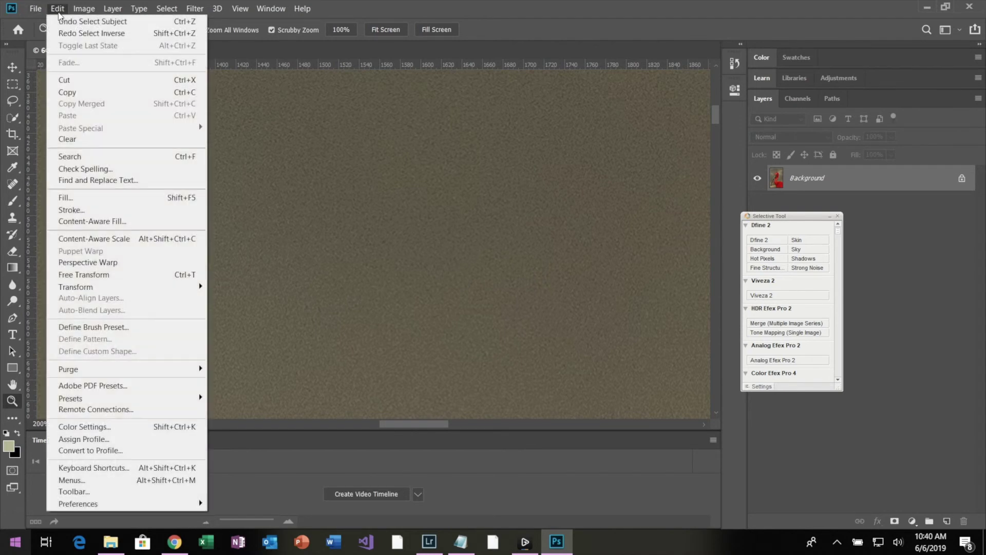
left_click(64, 34)
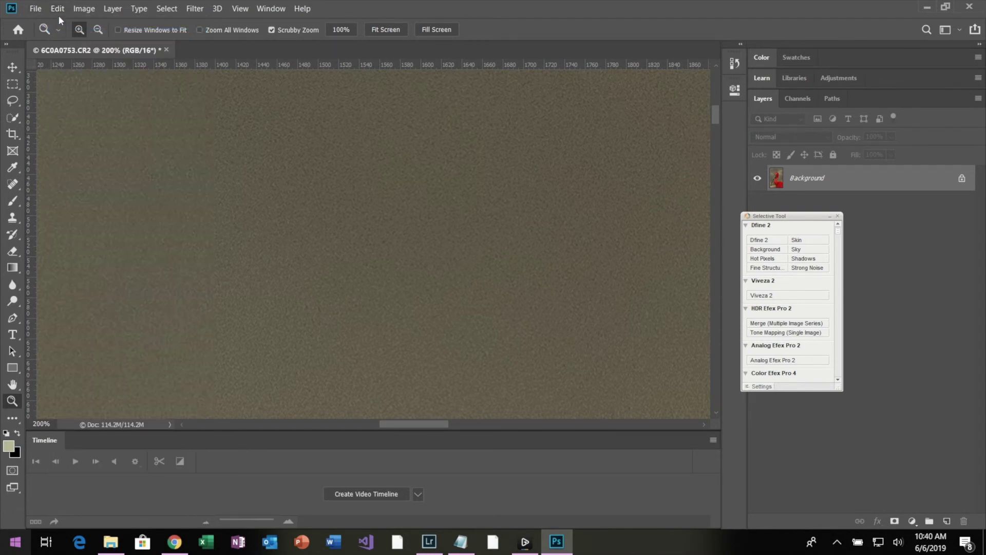
left_click(58, 14)
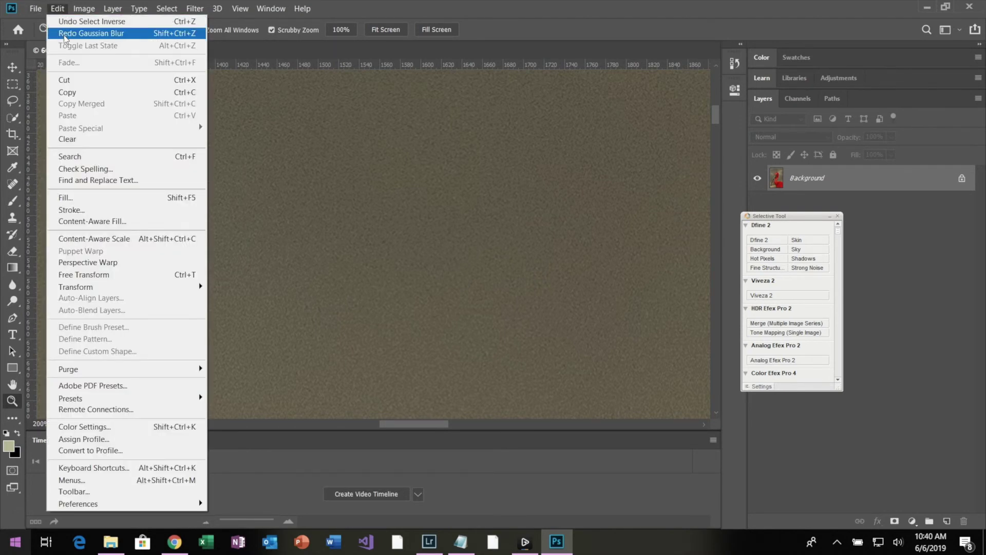
left_click(65, 34)
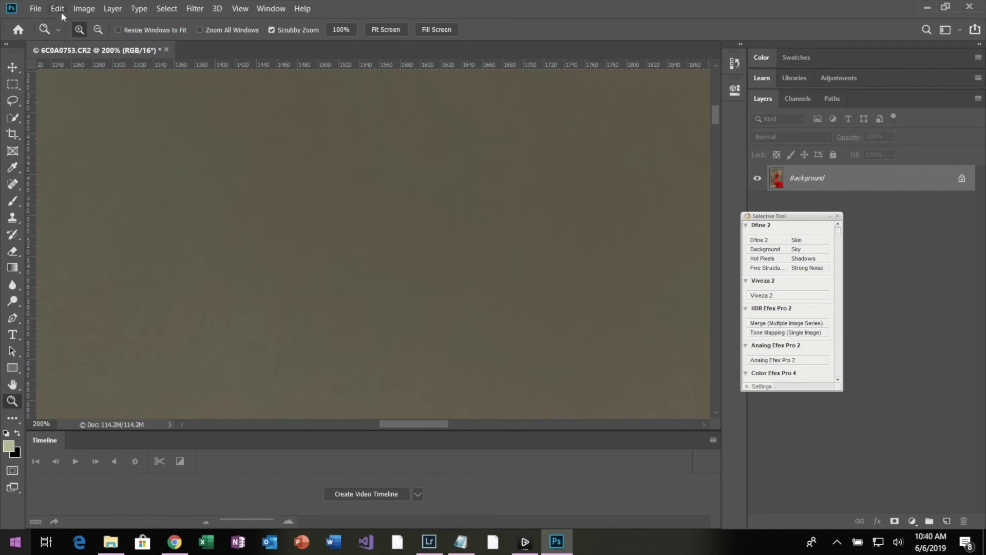
left_click(58, 9)
left_click(67, 25)
left_click(56, 12)
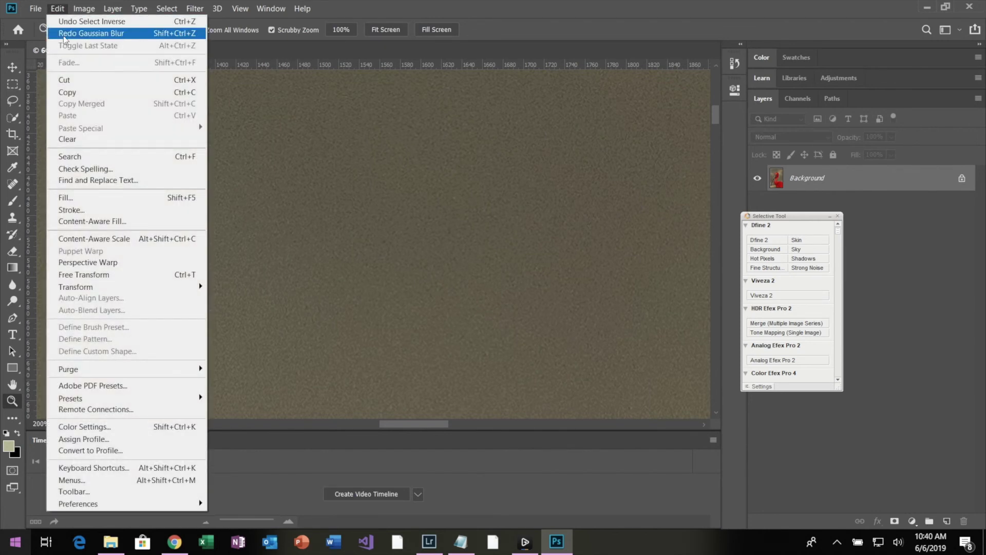
left_click(64, 34)
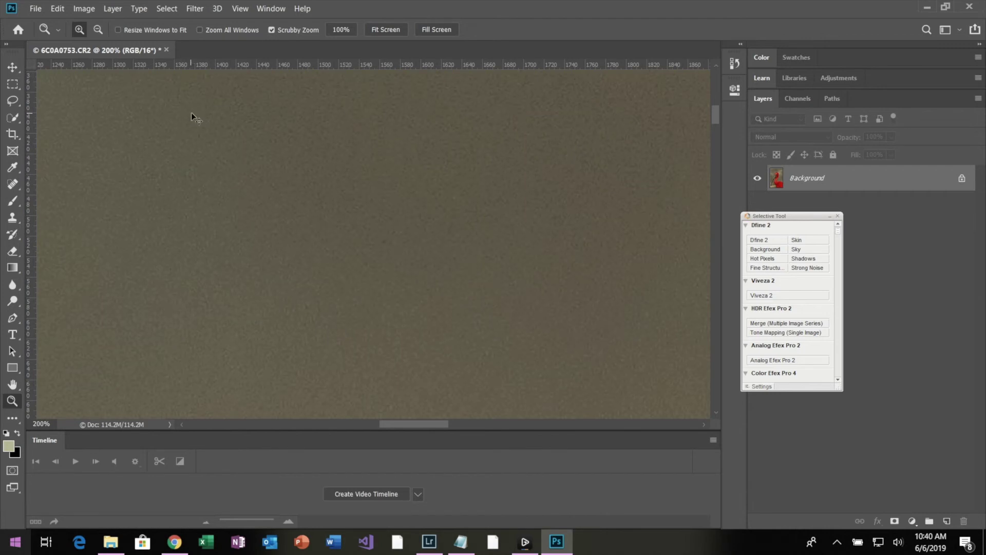
key("ctrl+z")
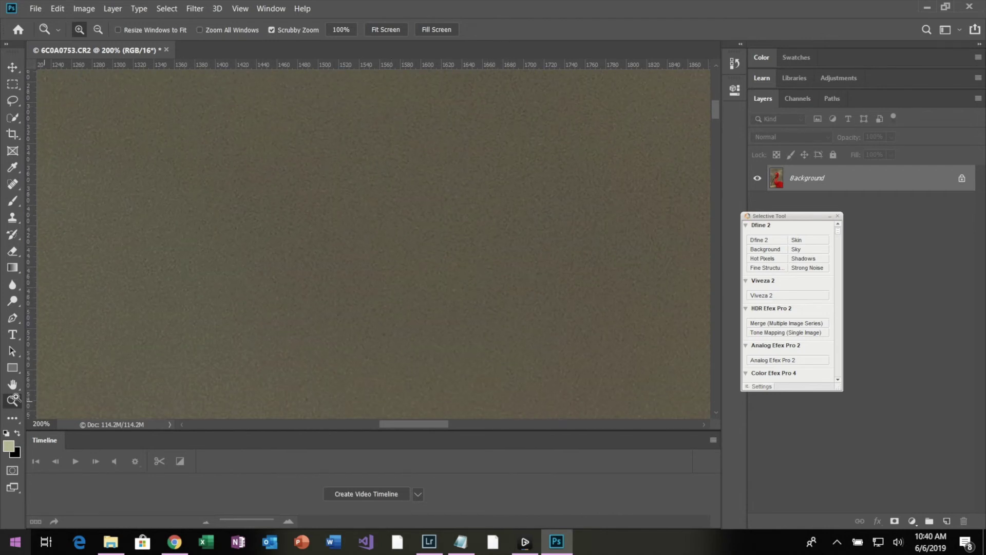
Zoom out from 66.7% to view the whole bird head
left_click(219, 251)
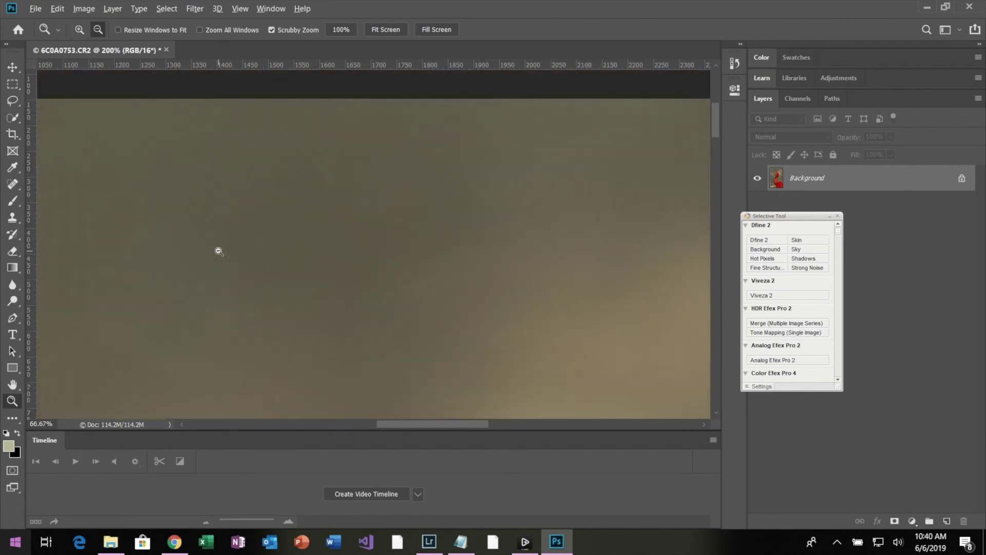
left_click(221, 249)
left_click(236, 243, "alt")
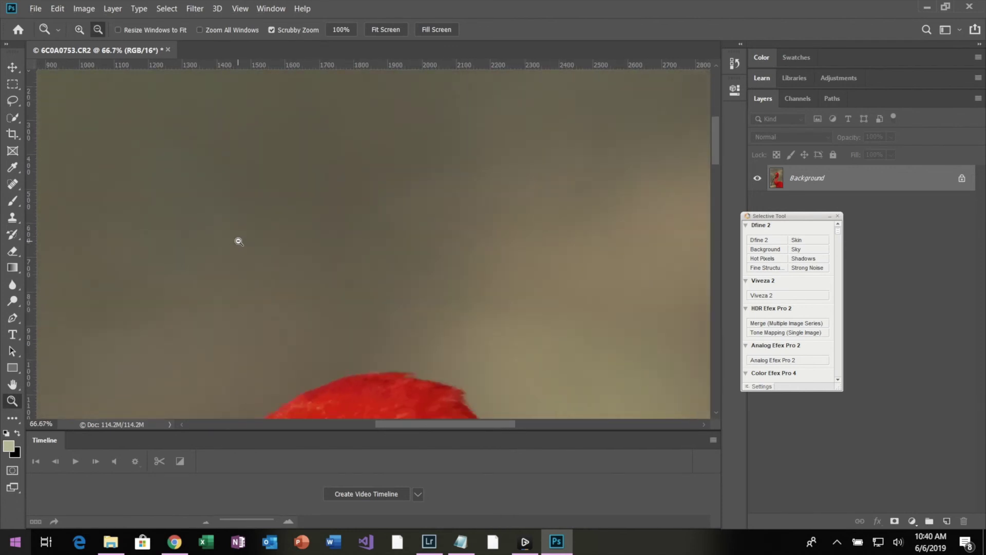
left_click(237, 243, "alt")
left_click(238, 242, "alt")
scroll(239, 242, "down", 3)
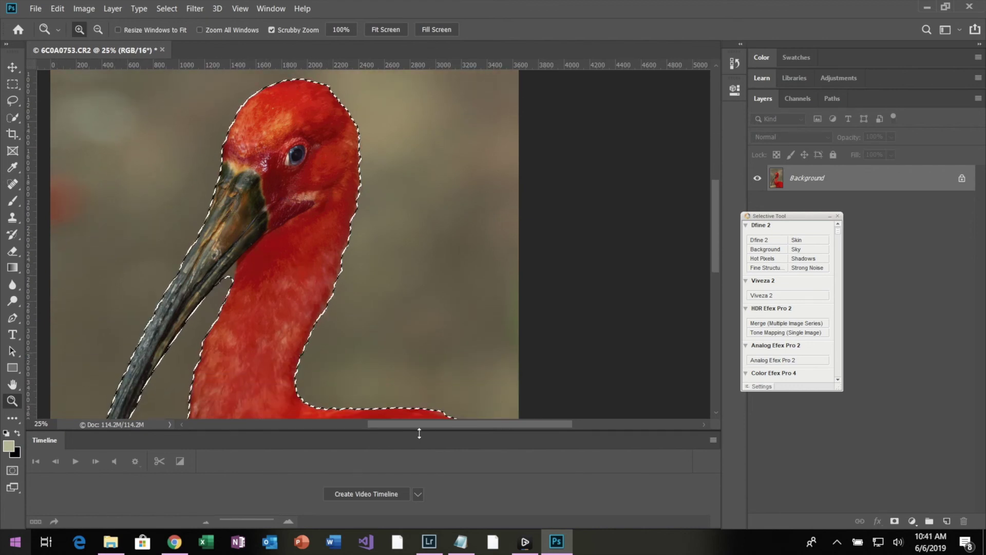
scroll(320, 261, "up", 1)
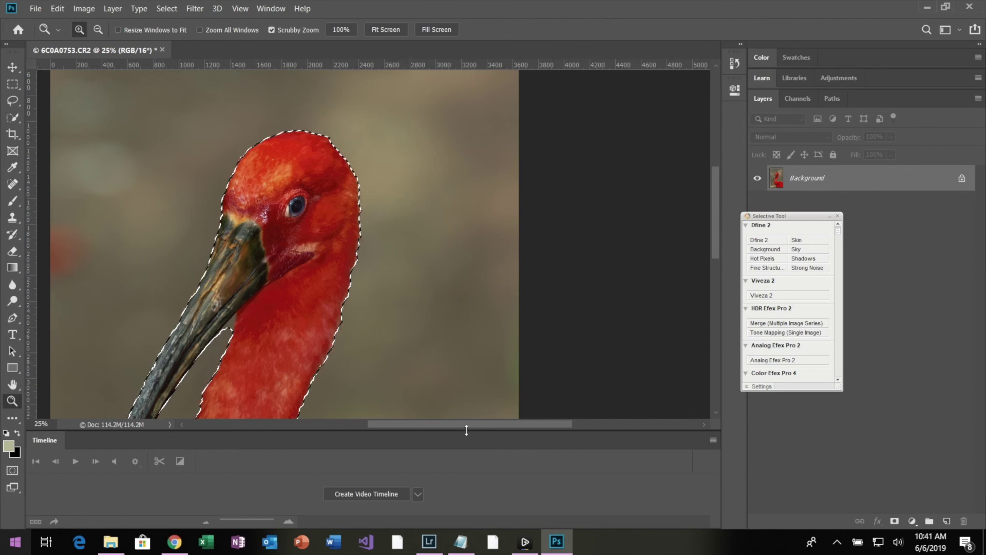
left_click_drag(467, 422, 416, 423)
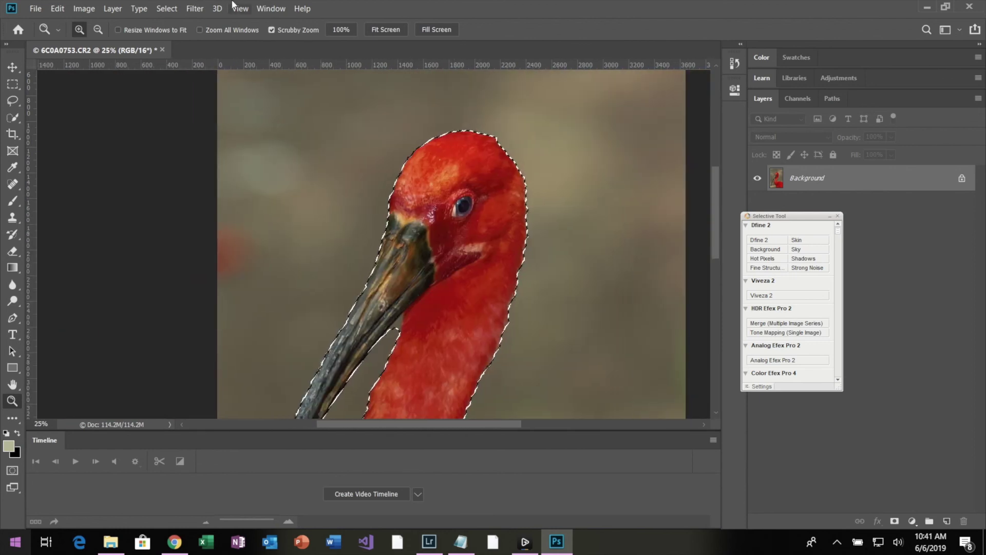